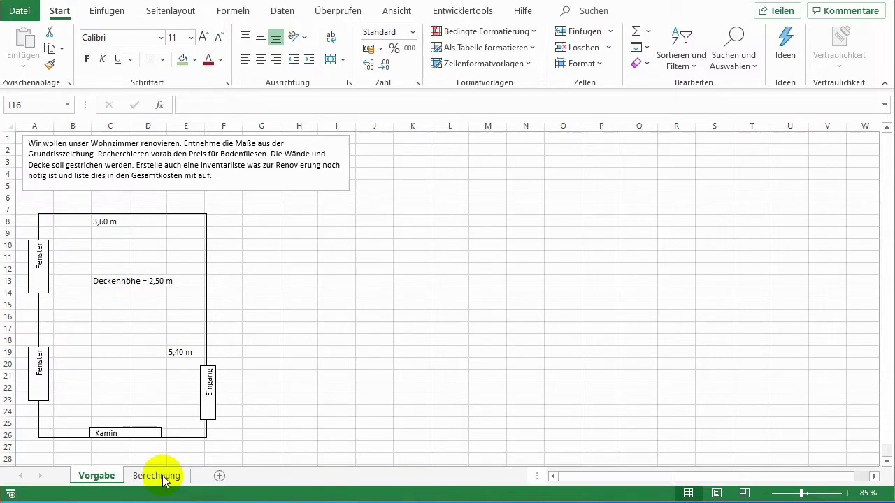
Step: On the Berechnung sheet, enter the headings Breite in A2 and Länge in B2
{"action": "left_click", "coordinate": [157, 476]}
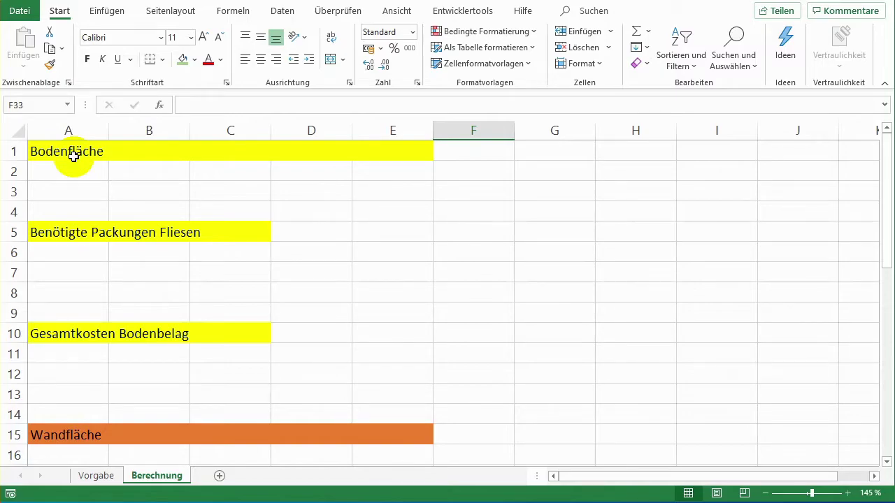
{"action": "left_click", "coordinate": [74, 167]}
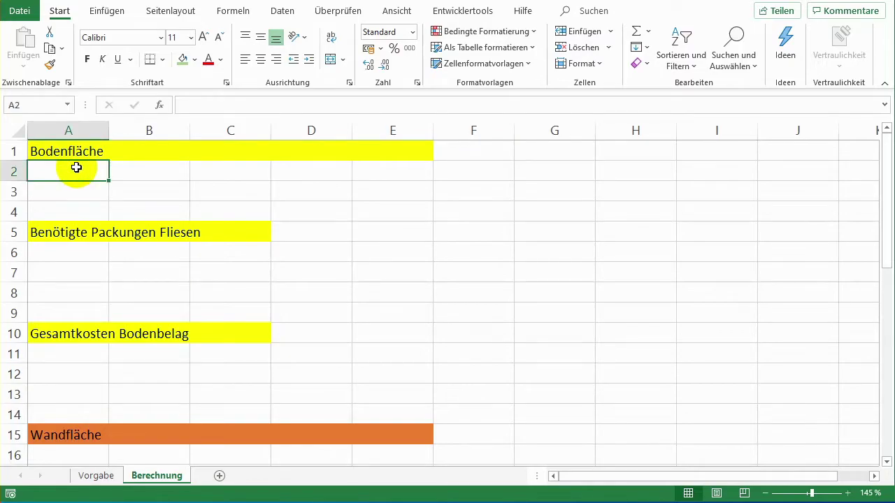
{"action": "type", "text": "Breite"}
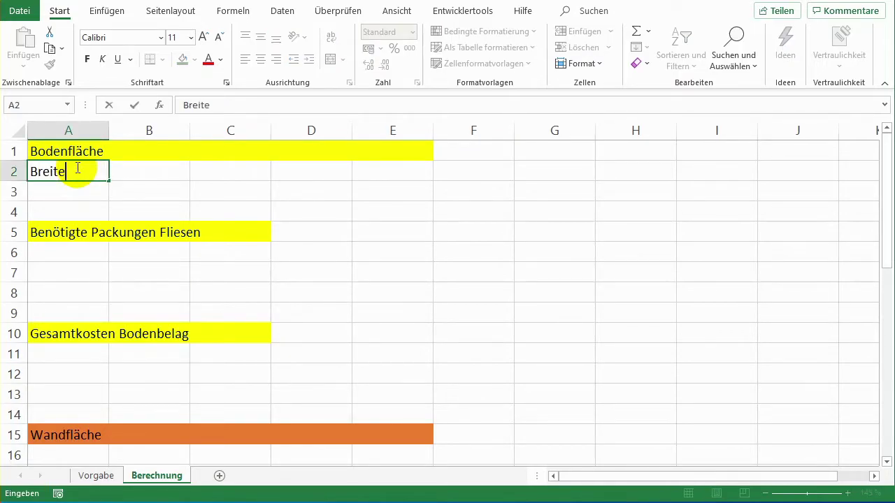
{"action": "key", "text": "Tab"}
{"action": "type", "text": "L"}
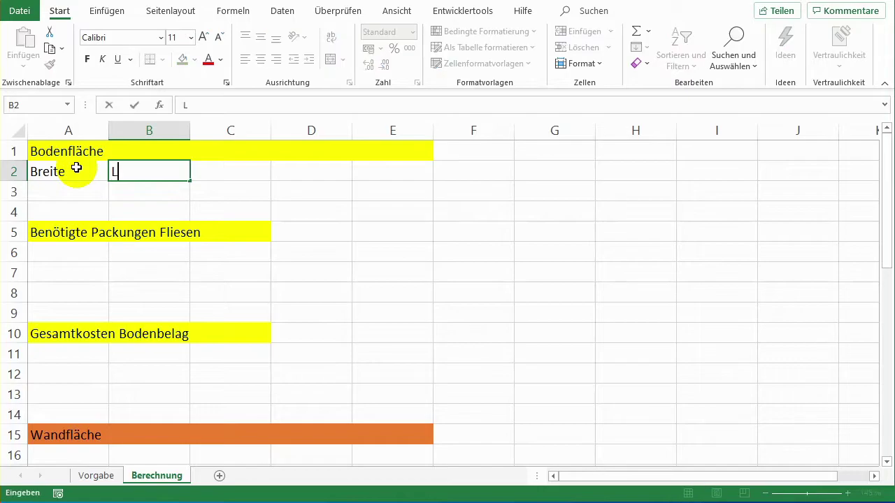
{"action": "type", "text": "änge"}
{"action": "key", "text": "Return"}
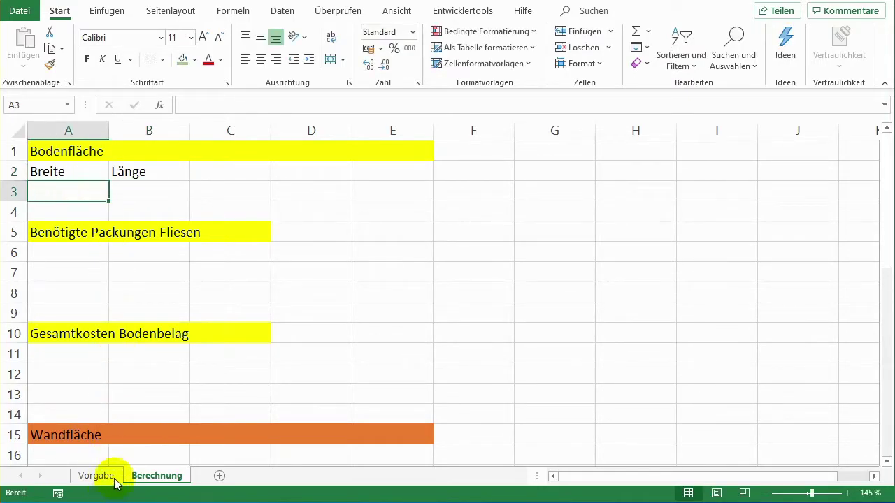
Step: Enter the room width 3,6 and length 5,4 from the floor plan in A3:B3
{"action": "left_click", "coordinate": [96, 475]}
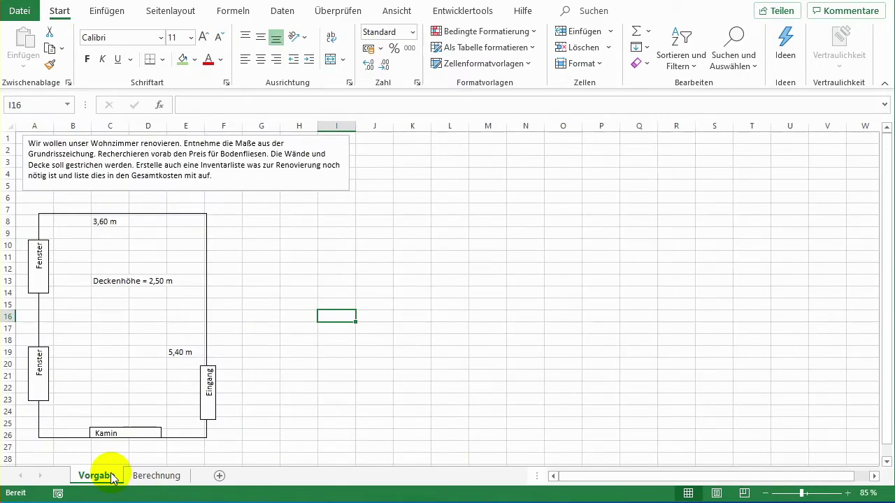
{"action": "left_click", "coordinate": [154, 475]}
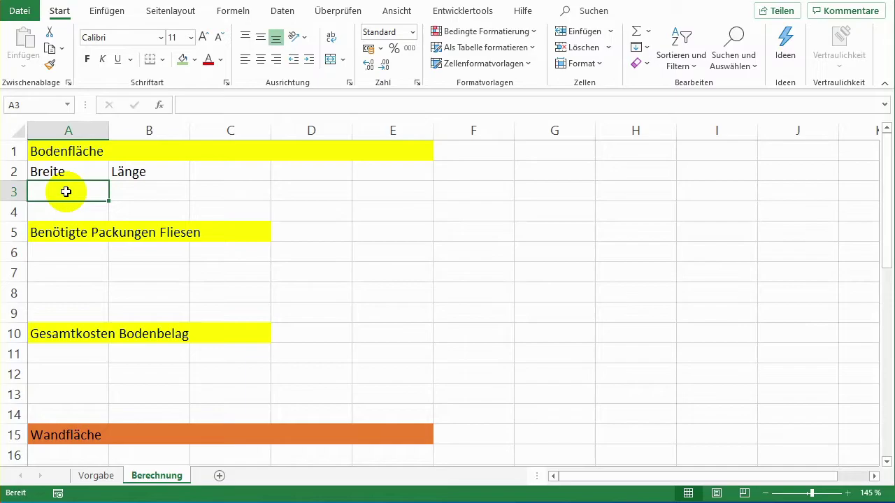
{"action": "type", "text": "3,6"}
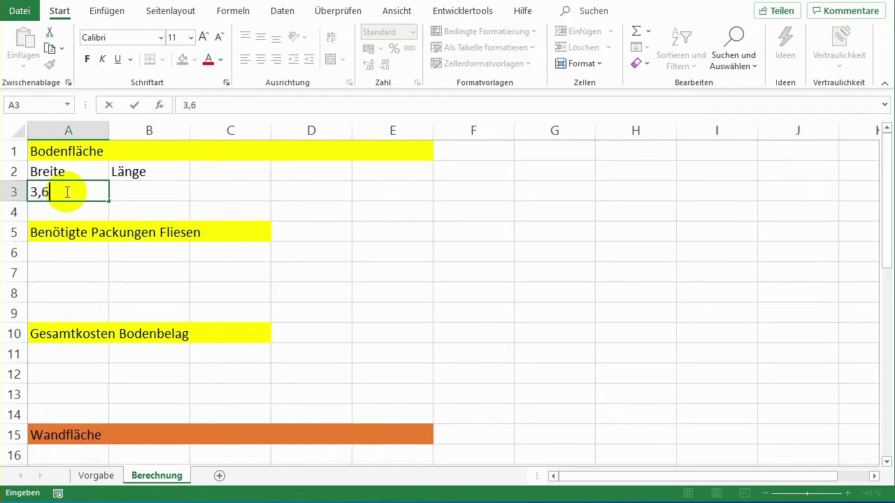
{"action": "key", "text": "Tab"}
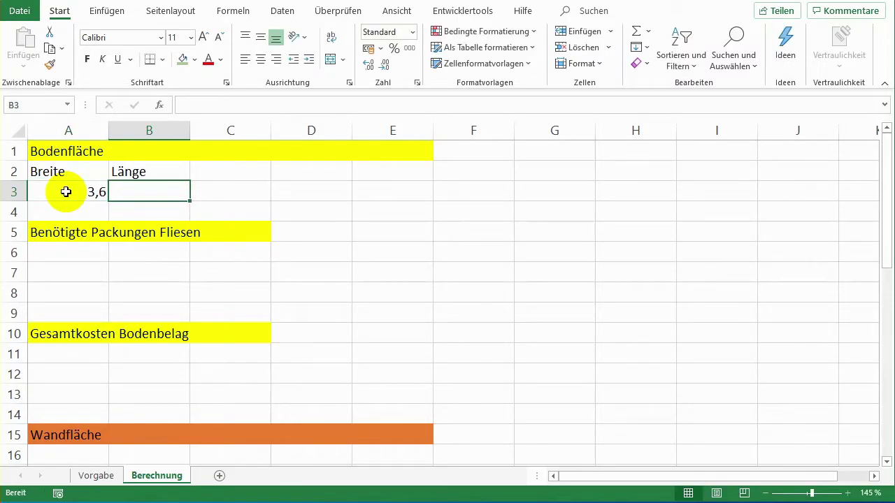
{"action": "type", "text": "5,"}
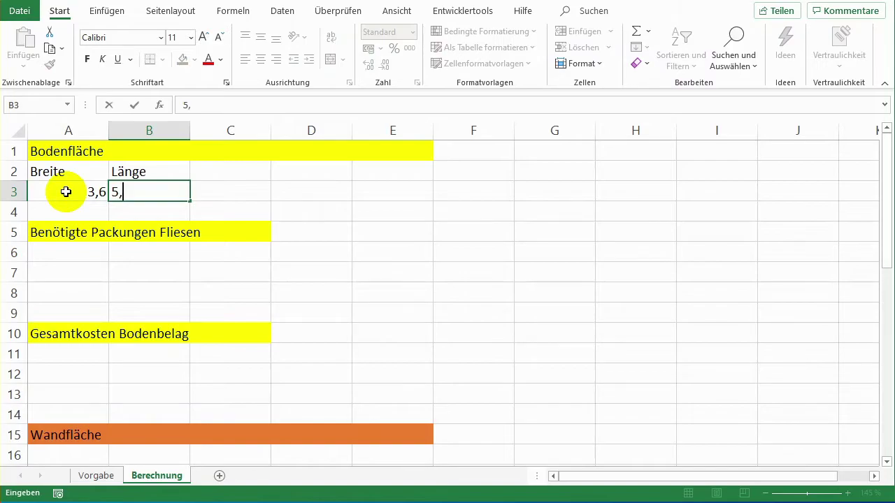
{"action": "type", "text": "4"}
{"action": "key", "text": "Down"}
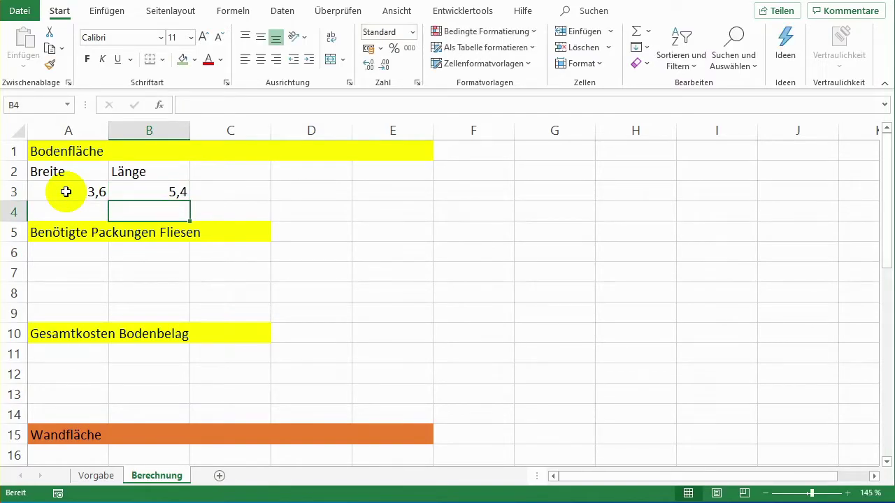
{"action": "left_click", "coordinate": [89, 475]}
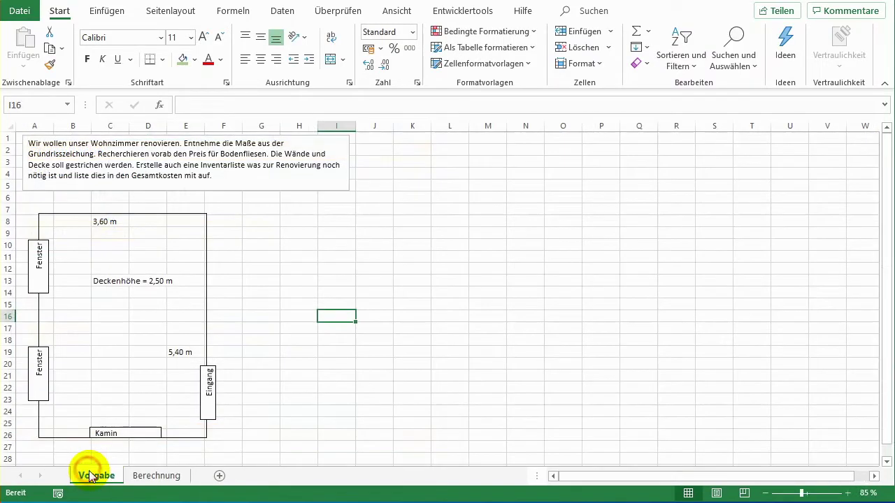
{"action": "left_click", "coordinate": [154, 478]}
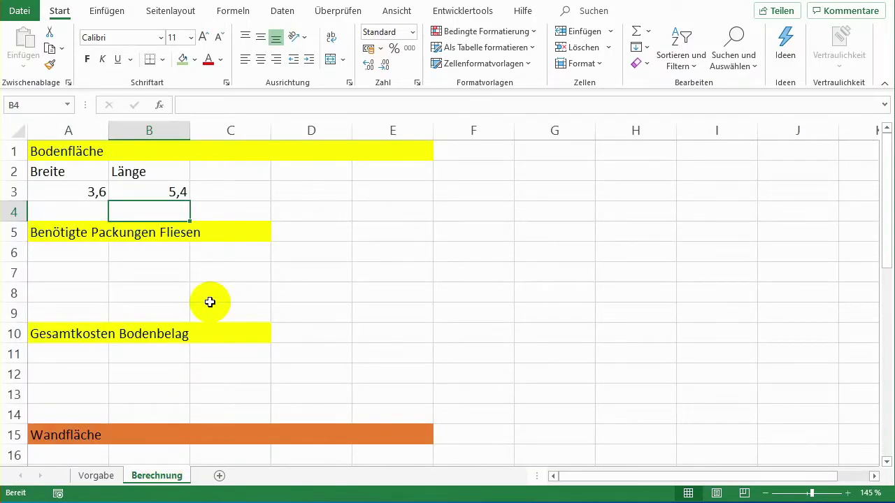
Step: Put a text equals sign ('=) in C3
{"action": "left_click", "coordinate": [231, 206]}
{"action": "left_click", "coordinate": [231, 190]}
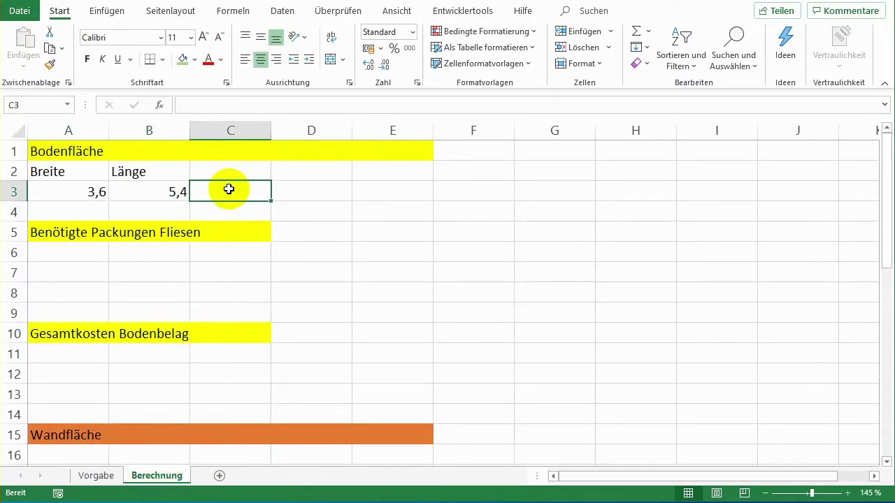
{"action": "type", "text": "="}
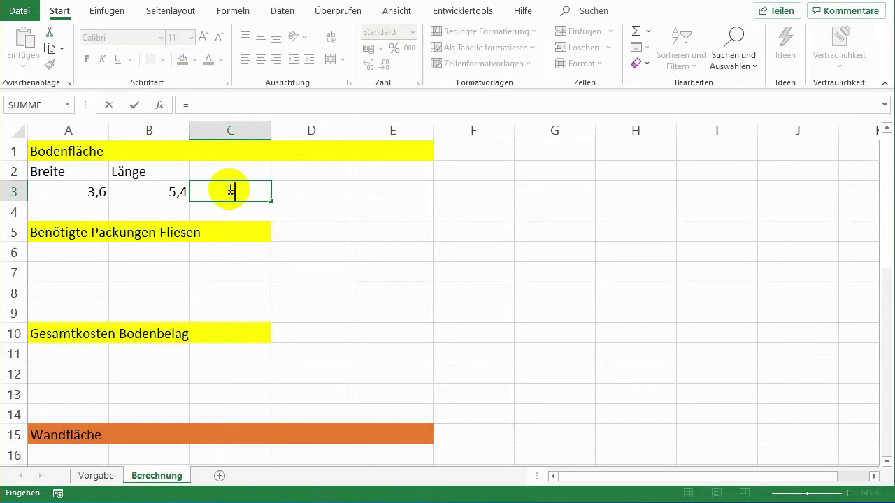
{"action": "key", "text": "Right"}
{"action": "key", "text": "BackSpace"}
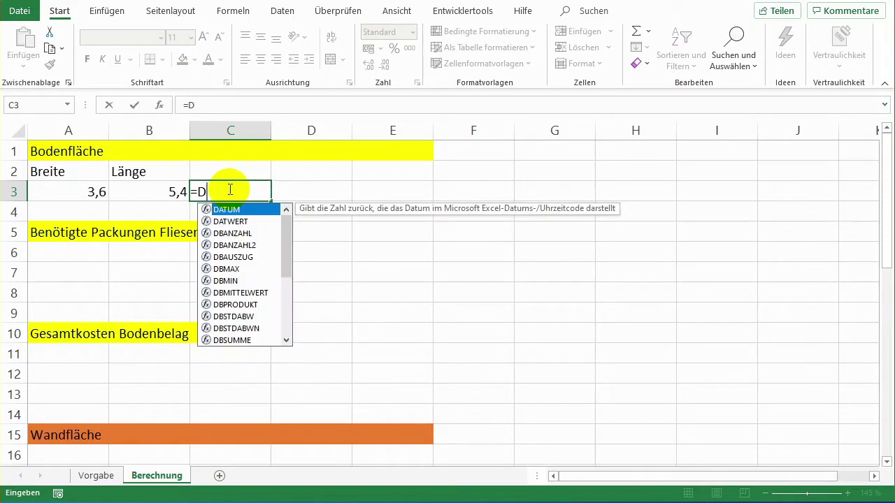
{"action": "left_click", "coordinate": [230, 190]}
{"action": "key", "text": "BackSpace"}
{"action": "key", "text": "BackSpace"}
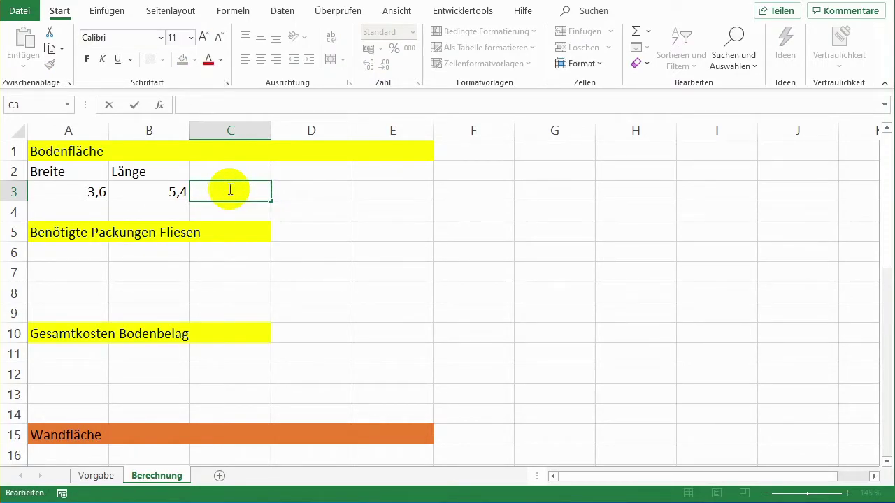
{"action": "type", "text": "'="}
{"action": "key", "text": "Return"}
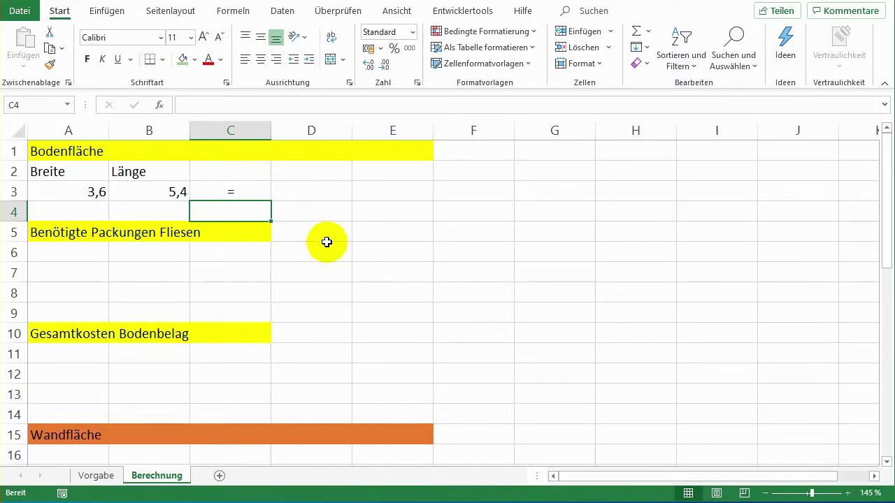
{"action": "left_click", "coordinate": [240, 191]}
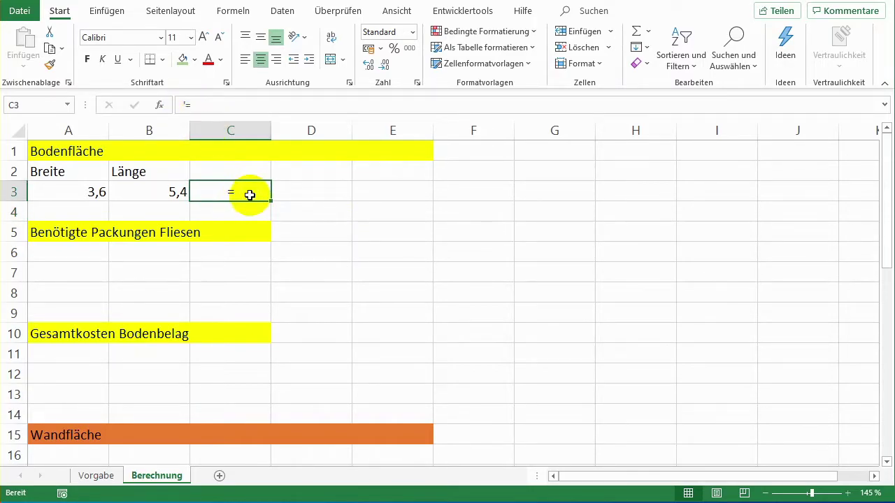
Step: Compute the floor area =A3*B3 (19,44) in D3 and label it m² in E3
{"action": "left_click", "coordinate": [328, 195]}
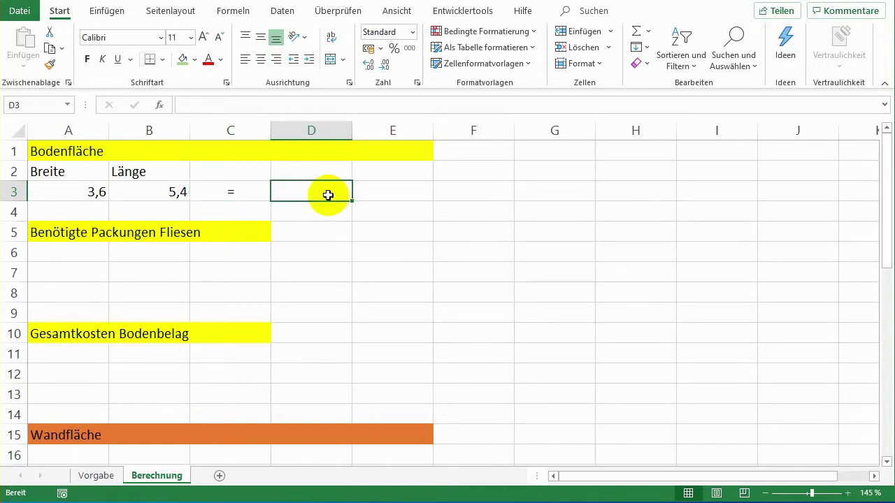
{"action": "type", "text": "="}
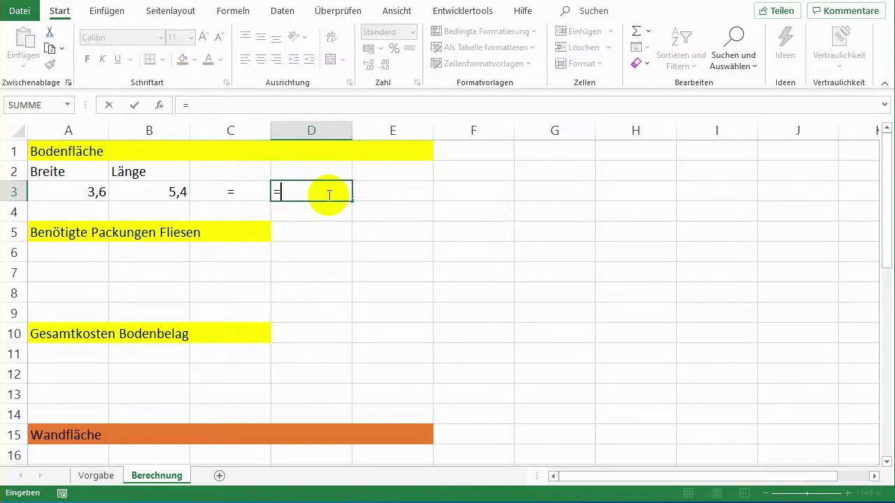
{"action": "left_click", "coordinate": [88, 193]}
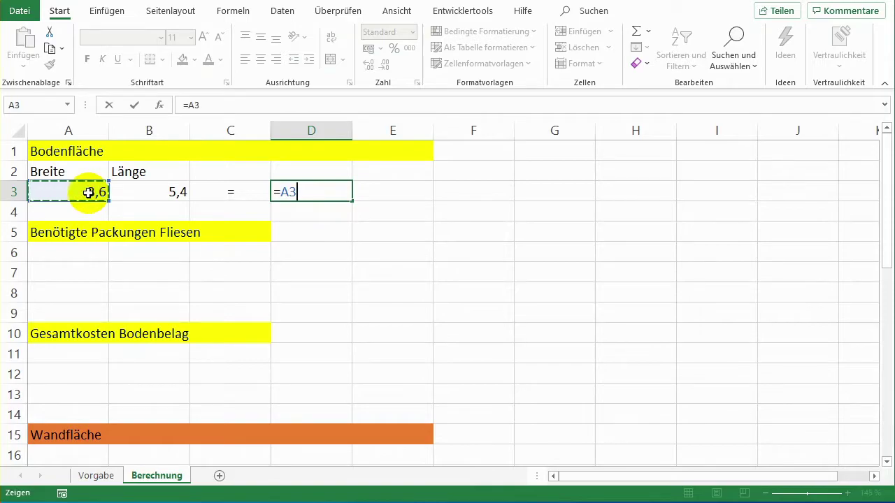
{"action": "type", "text": "*"}
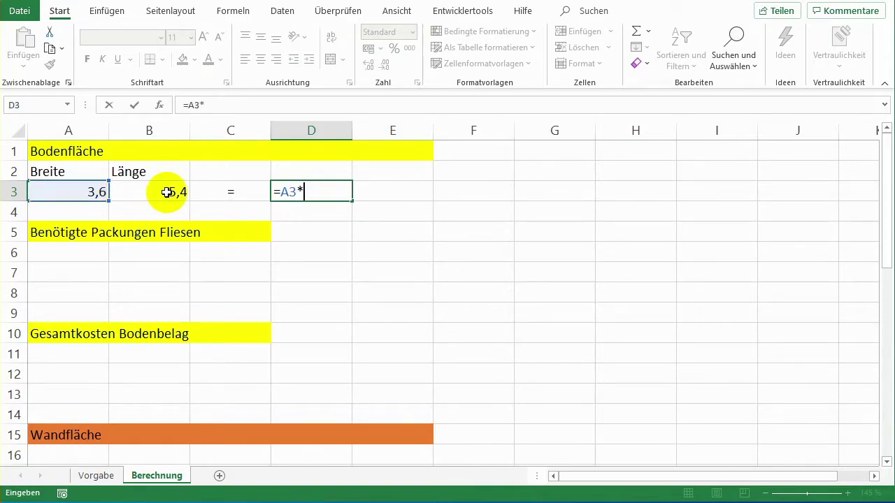
{"action": "left_click", "coordinate": [164, 192]}
{"action": "key", "text": "Return"}
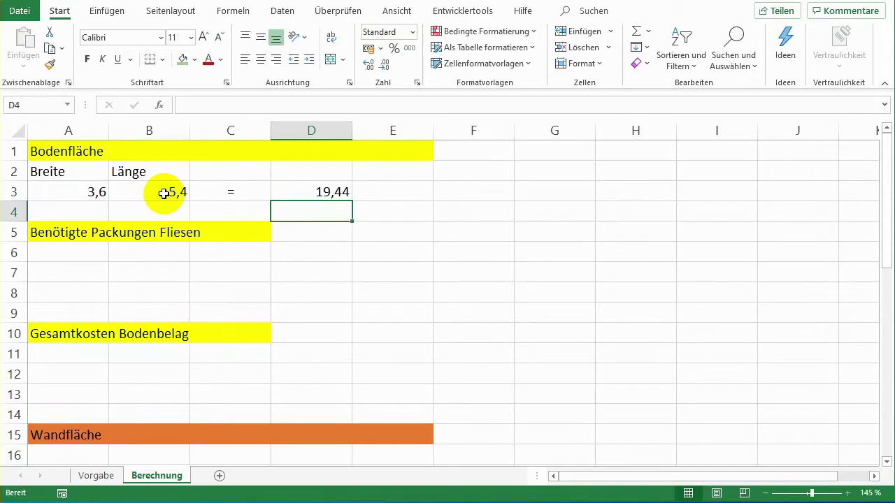
{"action": "left_click", "coordinate": [362, 194]}
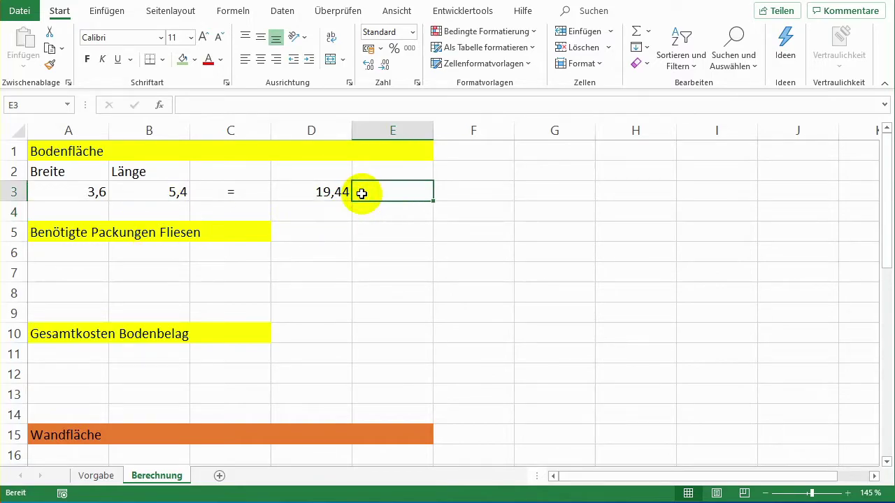
{"action": "type", "text": "m"}
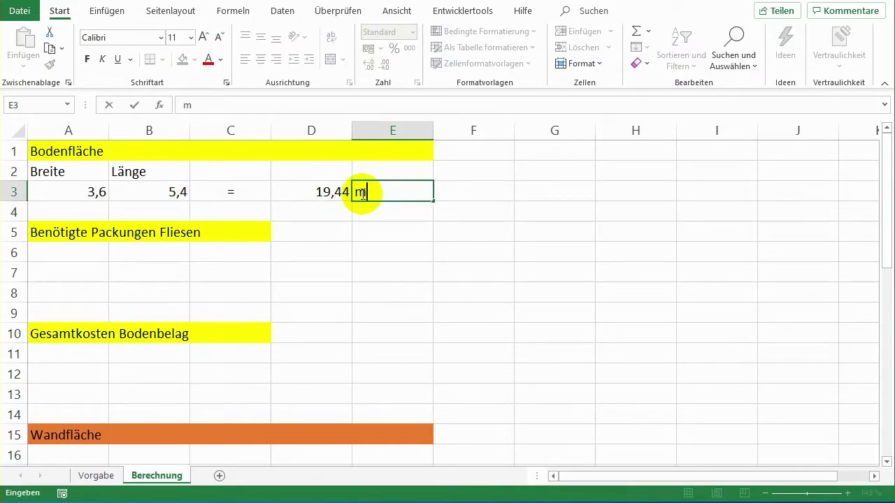
{"action": "type", "text": "²"}
{"action": "key", "text": "Return"}
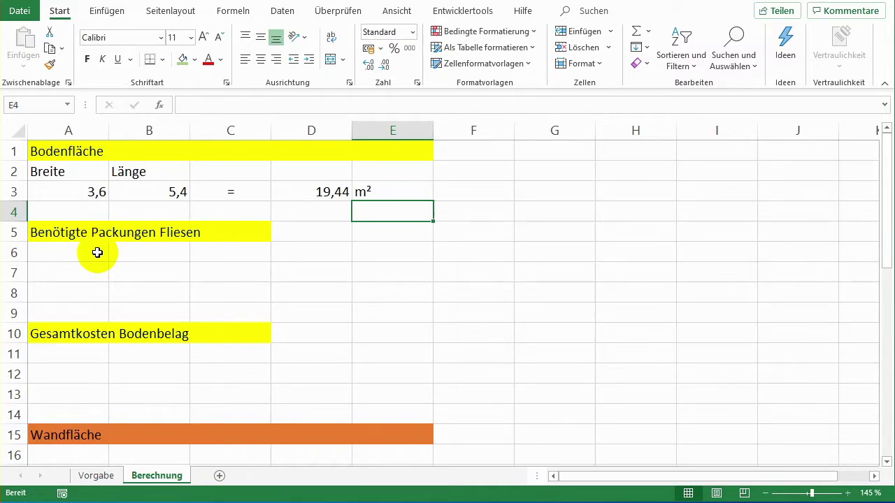
Step: Enter the headings Pack, für and Größe in A6:C6
{"action": "left_click", "coordinate": [85, 256]}
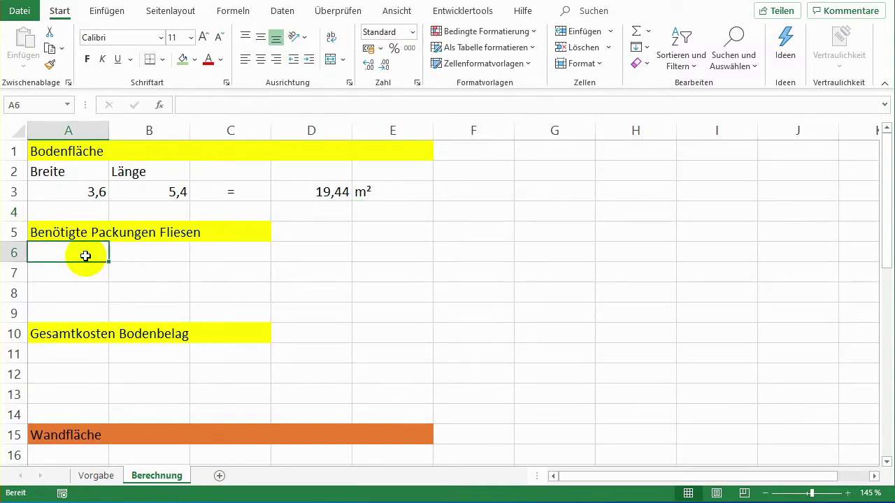
{"action": "type", "text": "Pack"}
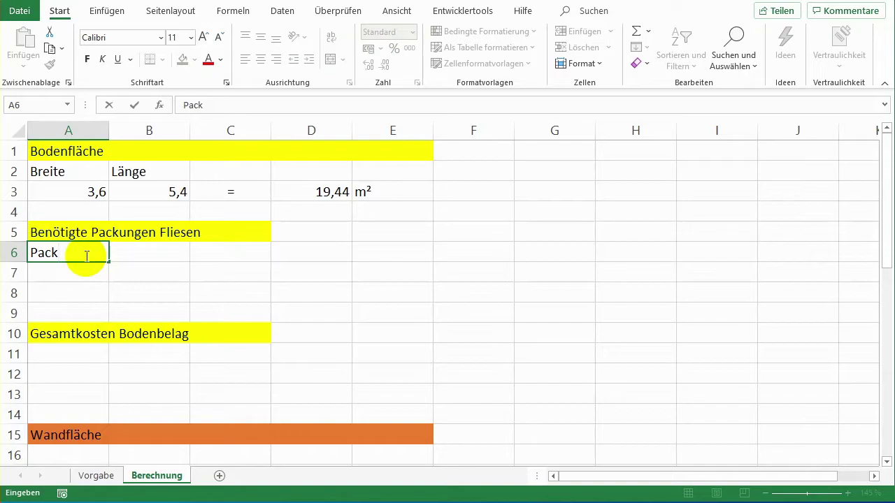
{"action": "key", "text": "Tab"}
{"action": "type", "text": "fü"}
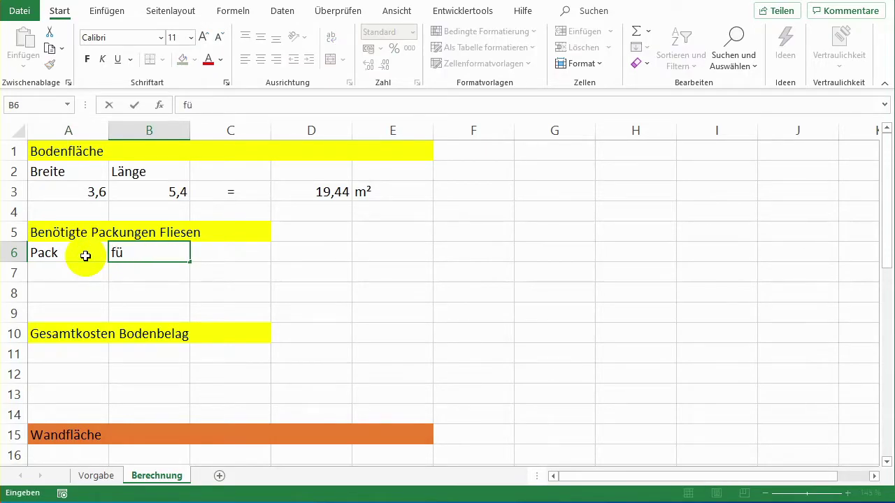
{"action": "type", "text": "r"}
{"action": "key", "text": "Tab"}
{"action": "type", "text": "Gr"}
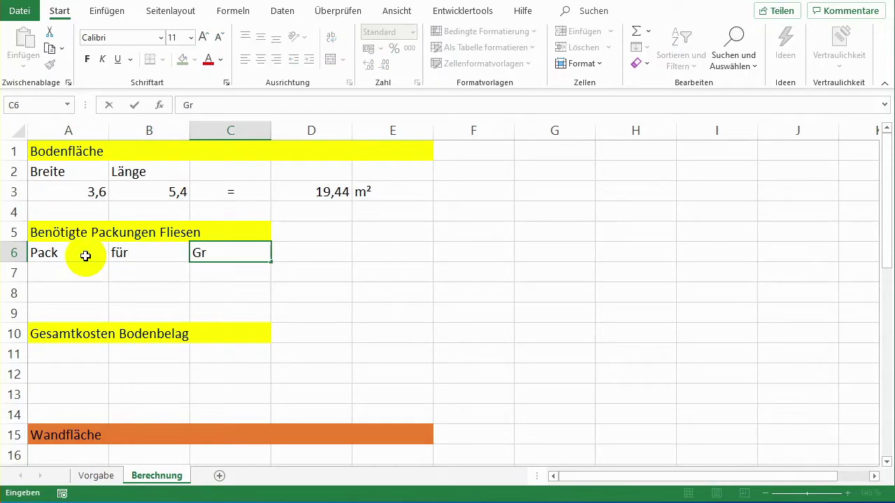
{"action": "type", "text": "öße"}
{"action": "key", "text": "Return"}
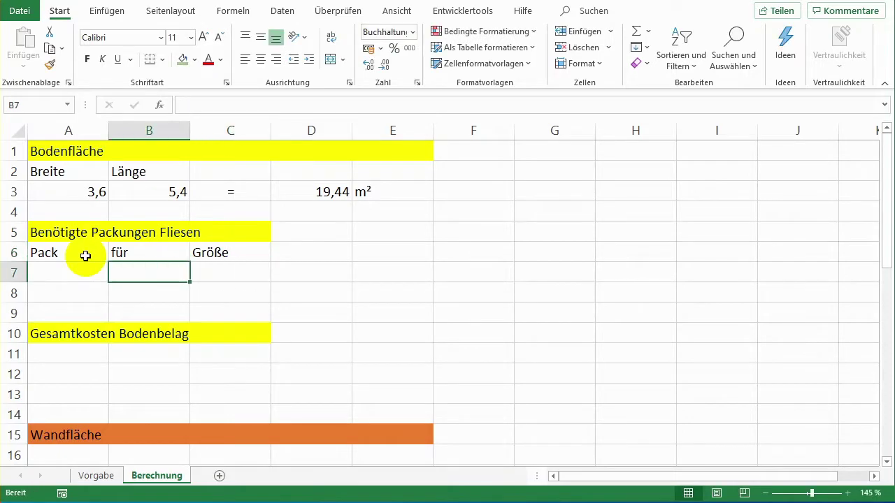
Step: Enter 4 tiles per pack for 28,85 € in A7:B7
{"action": "type", "text": "4"}
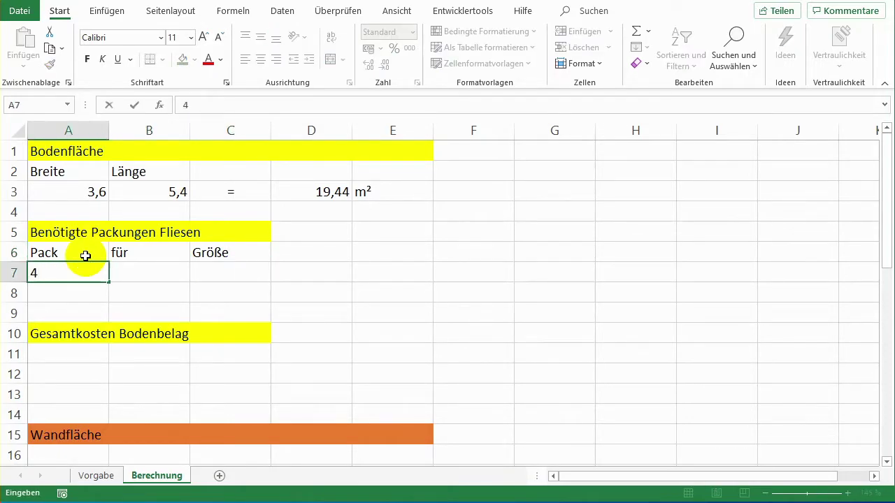
{"action": "key", "text": "Tab"}
{"action": "type", "text": "2"}
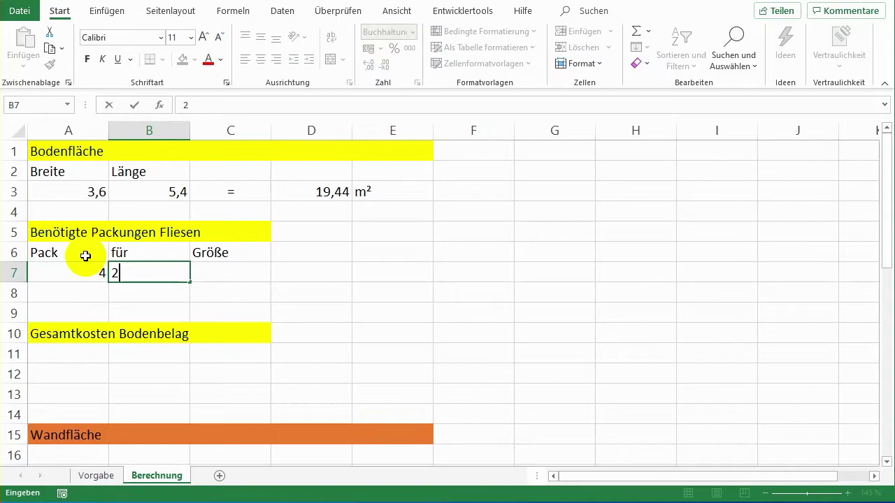
{"action": "type", "text": "8,"}
{"action": "type", "text": "85"}
{"action": "key", "text": "Return"}
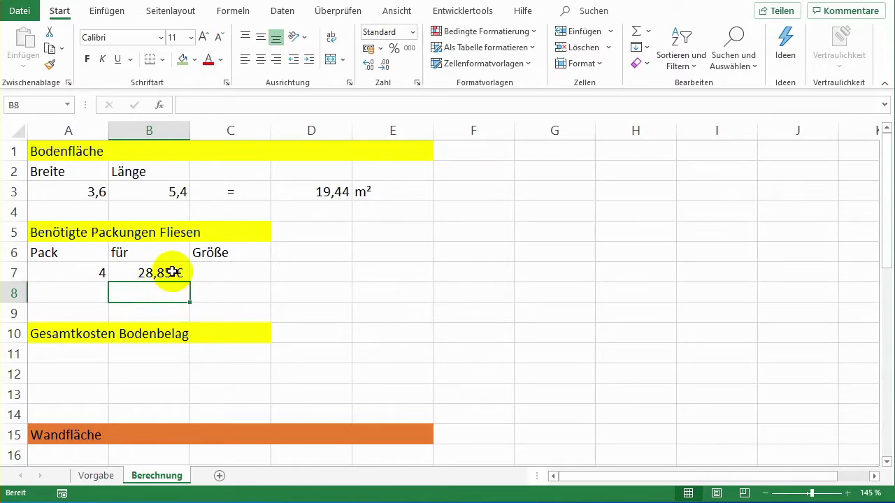
Step: Enter the tile size label 0,60 * 0,60= in C7
{"action": "left_click", "coordinate": [207, 278]}
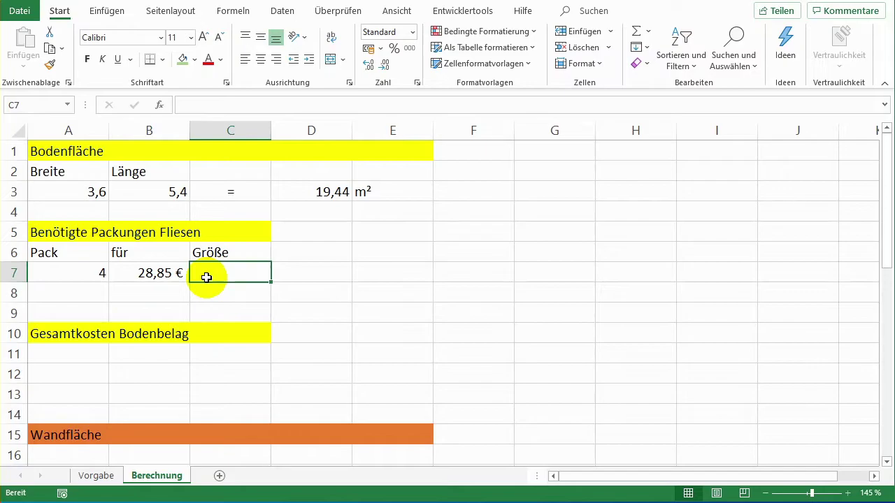
{"action": "type", "text": "0,60 "}
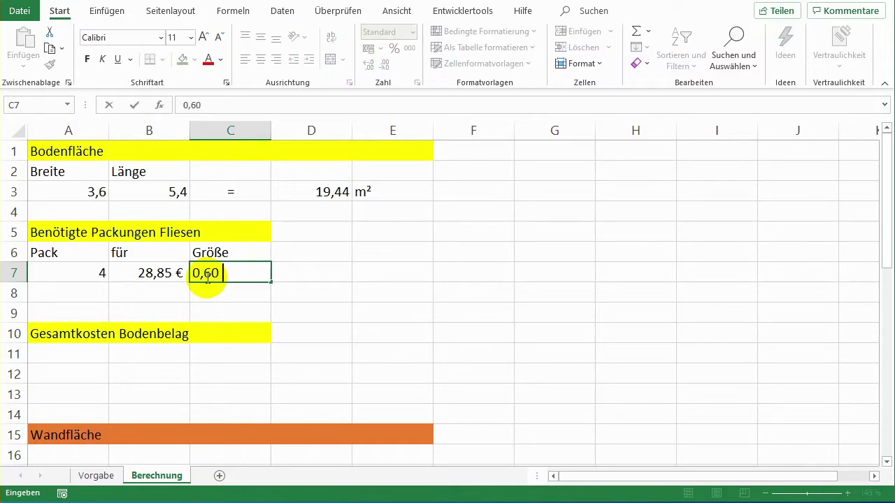
{"action": "type", "text": "* 0,"}
{"action": "type", "text": "60"}
{"action": "key", "text": "Return"}
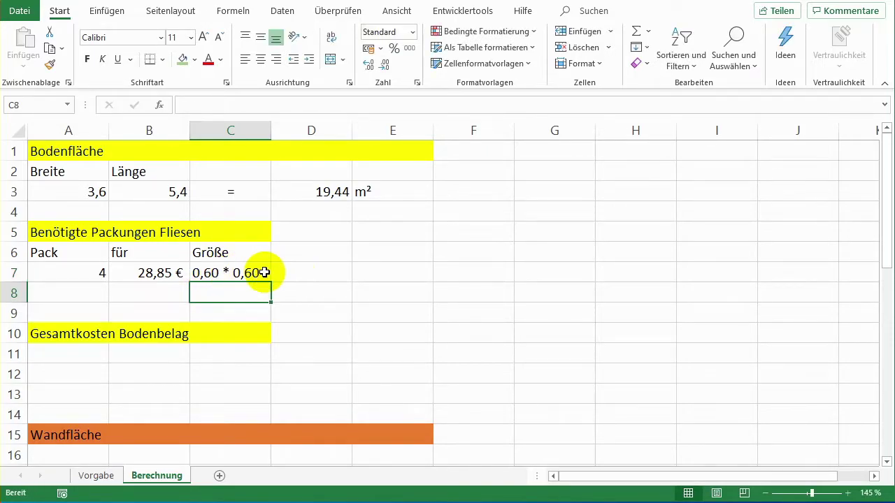
{"action": "left_click", "coordinate": [236, 272]}
{"action": "left_click", "coordinate": [236, 105]}
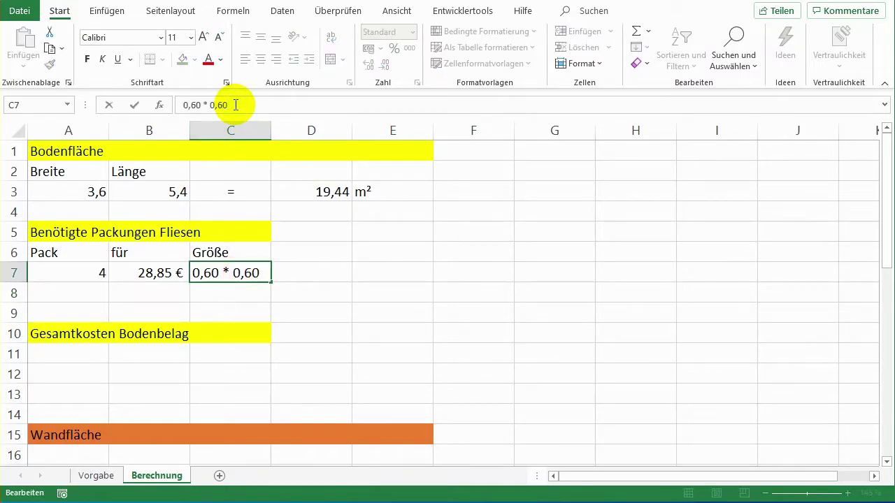
{"action": "type", "text": "="}
{"action": "key", "text": "Return"}
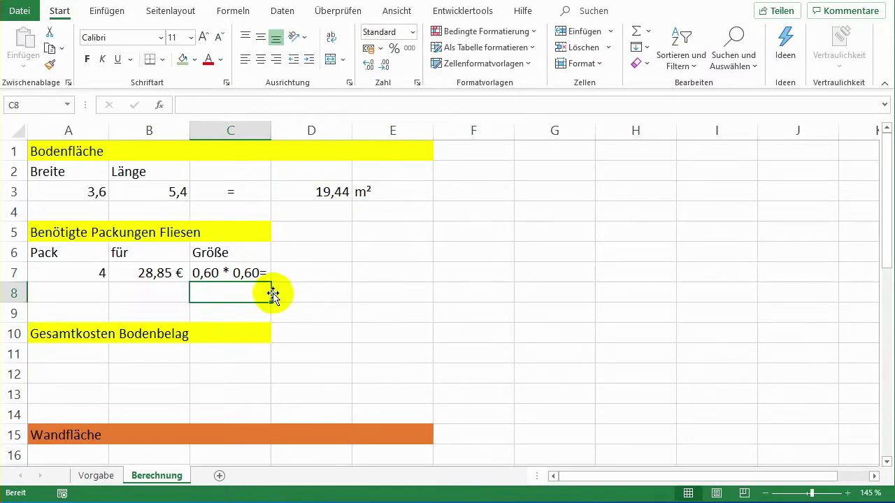
{"action": "left_click", "coordinate": [228, 277]}
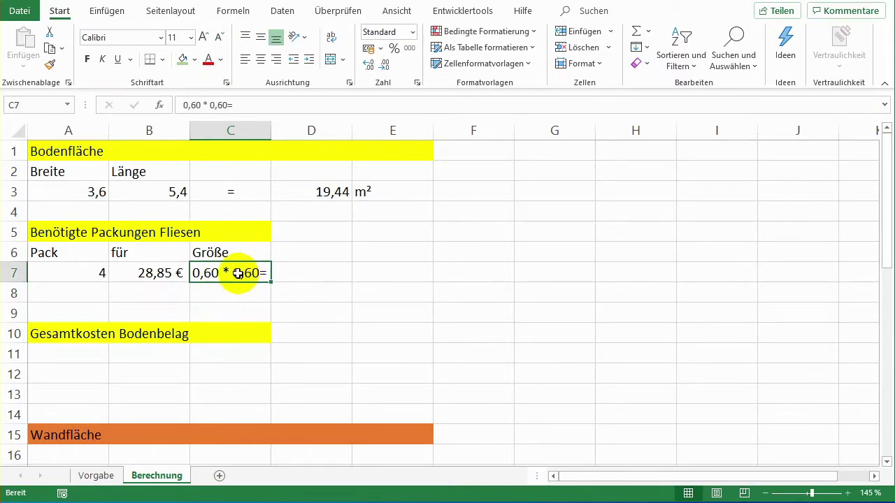
{"action": "left_click", "coordinate": [341, 274]}
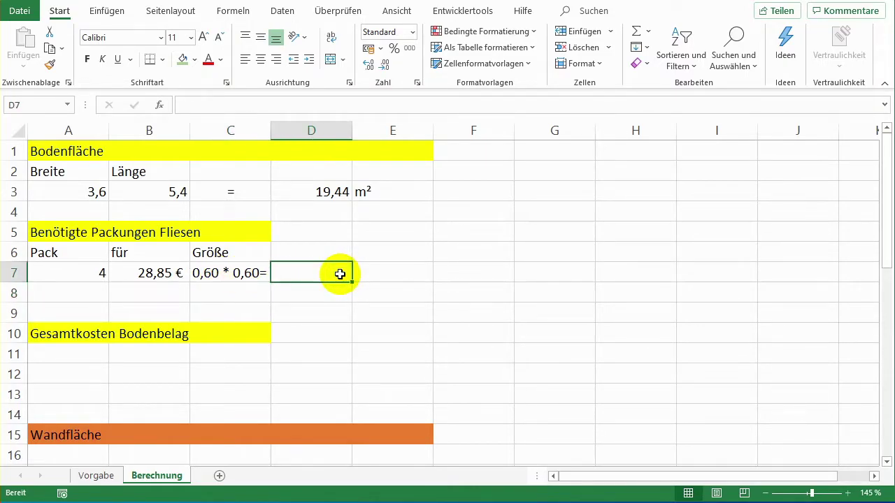
Step: Enter =0,6*0,6 in D7 to get a tile area of 0,36
{"action": "type", "text": "="}
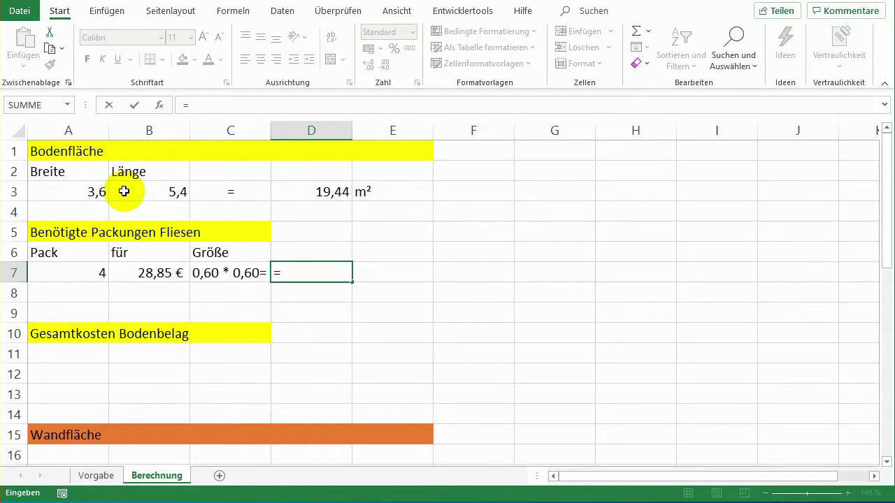
{"action": "type", "text": "0,6*0,60 * "}
{"action": "type", "text": "0,6*0,6"}
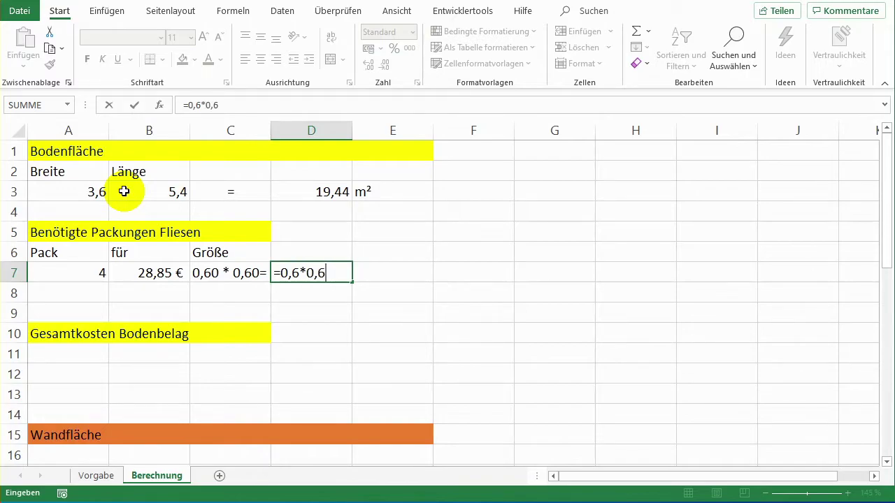
{"action": "key", "text": "Return"}
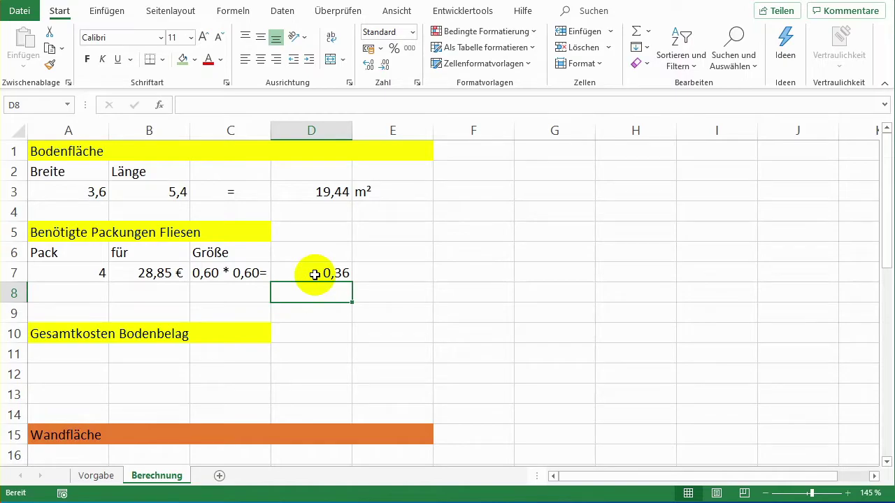
{"action": "left_click", "coordinate": [382, 275]}
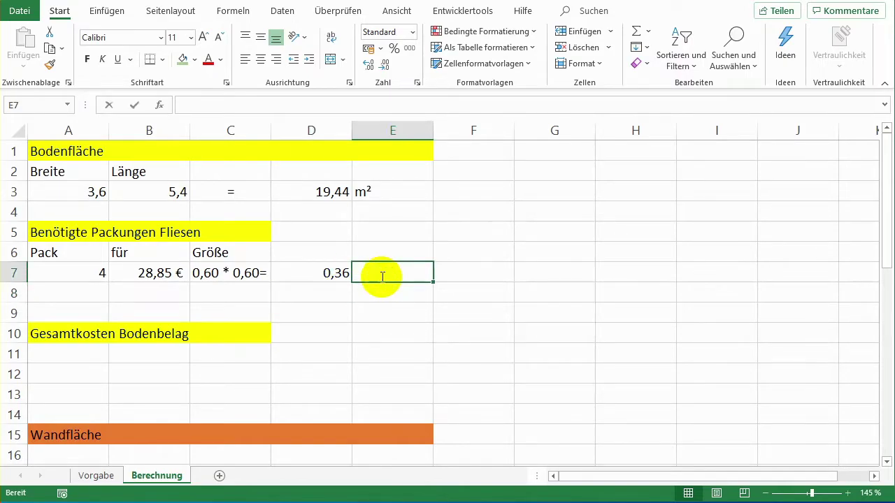
Step: Label E7 m² and compute 54 tiles in D8 with =D3/D7
{"action": "type", "text": "m"}
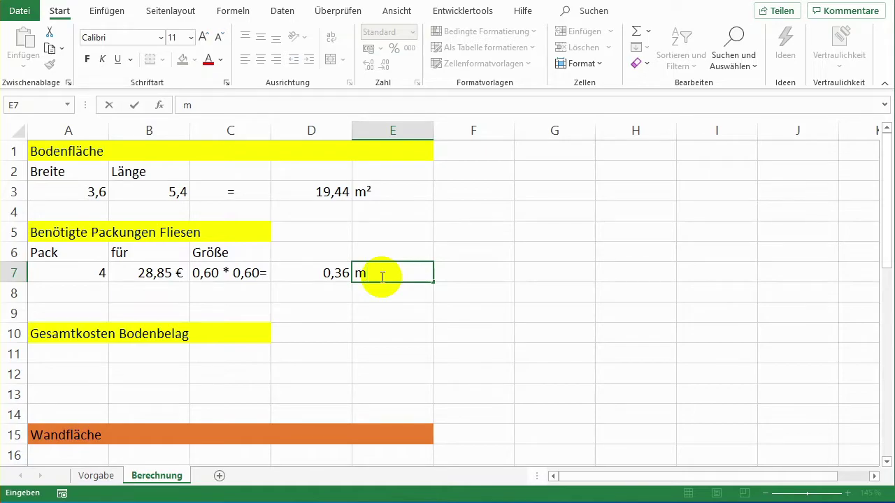
{"action": "type", "text": "²"}
{"action": "key", "text": "Return"}
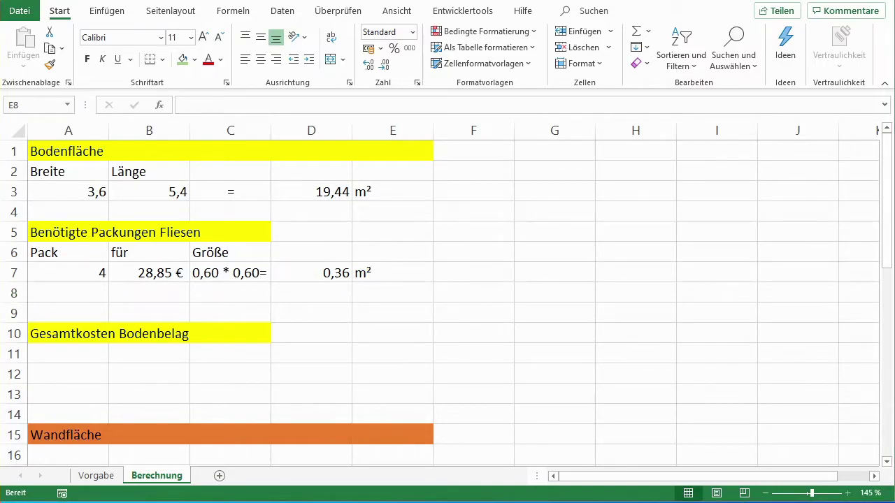
{"action": "left_click", "coordinate": [329, 291]}
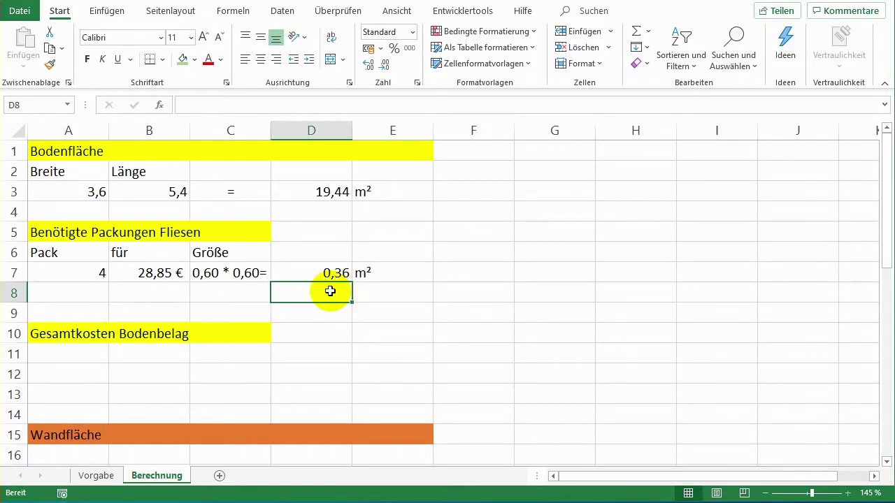
{"action": "type", "text": "="}
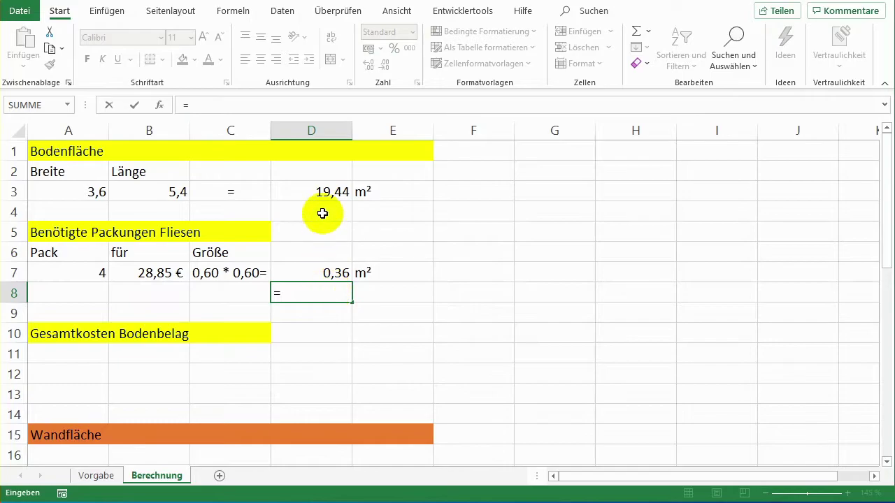
{"action": "left_click", "coordinate": [326, 190]}
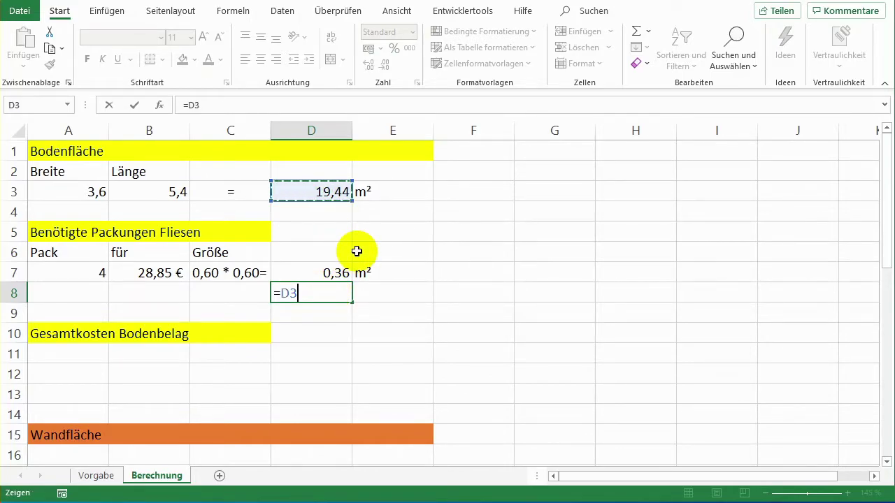
{"action": "type", "text": "/"}
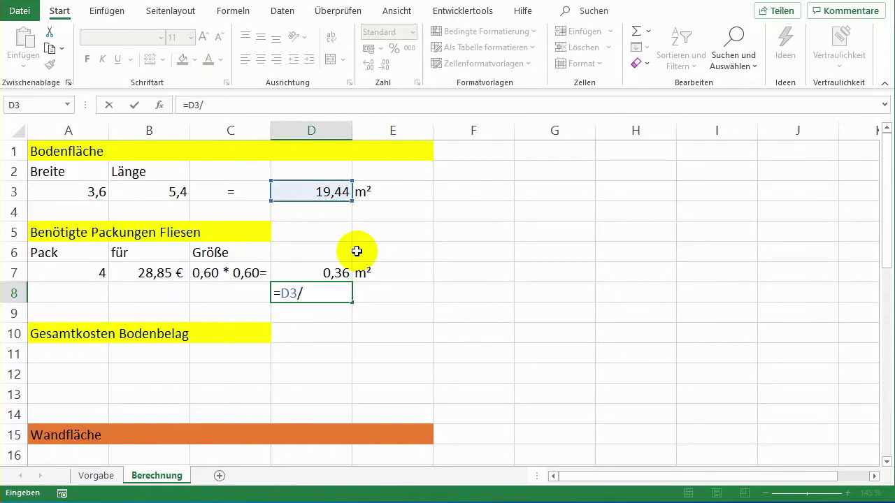
{"action": "left_click", "coordinate": [323, 272]}
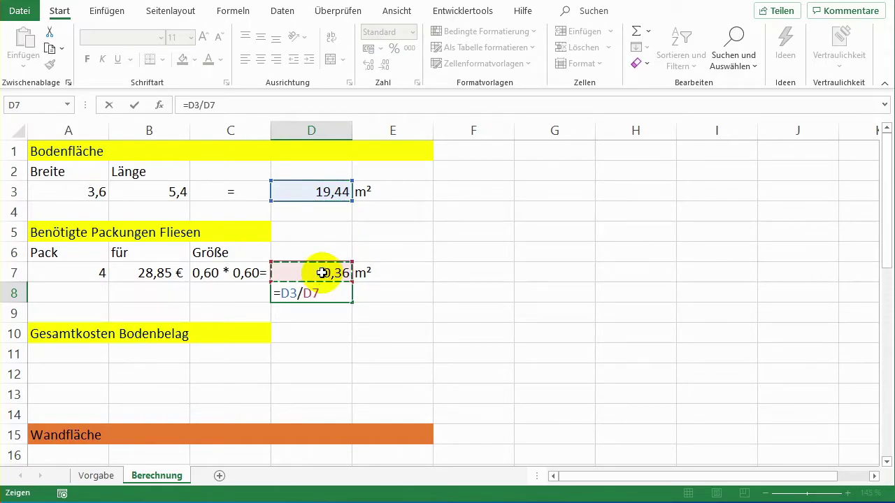
{"action": "key", "text": "Return"}
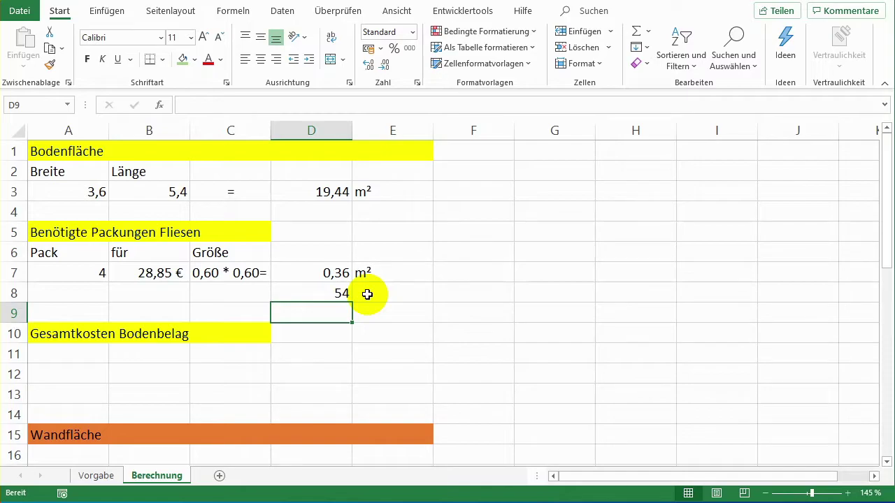
Step: Label E8 Fliesen and E9 Packungen
{"action": "left_click", "coordinate": [367, 294]}
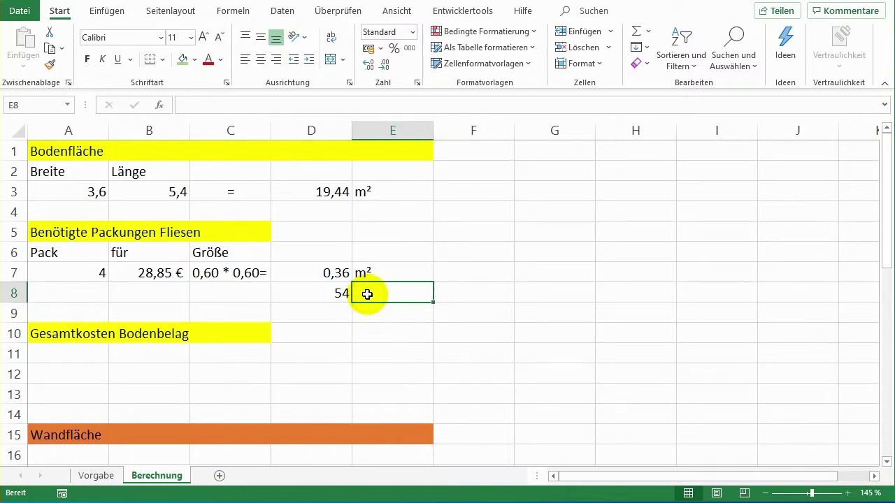
{"action": "type", "text": "Fliese"}
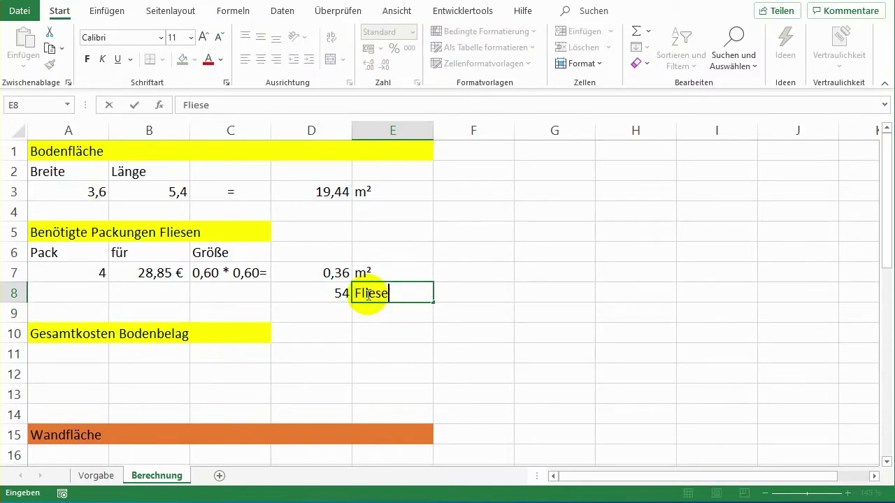
{"action": "type", "text": "n"}
{"action": "key", "text": "Return"}
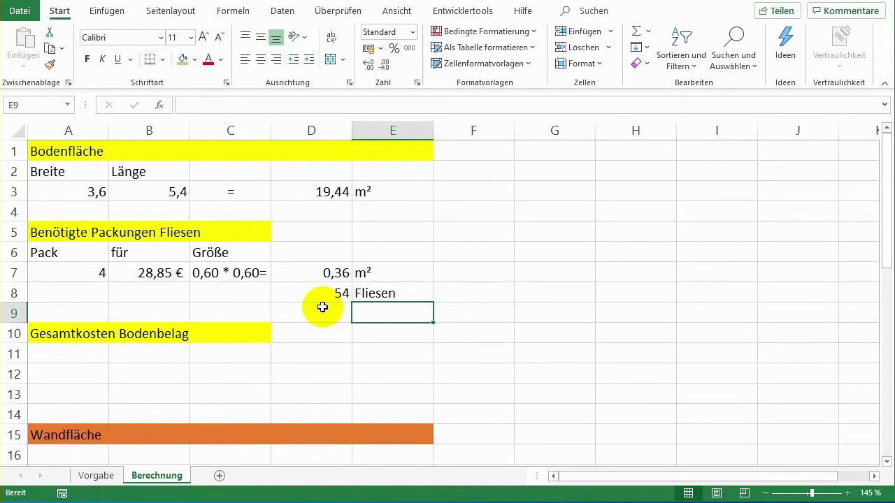
{"action": "type", "text": "Packungen"}
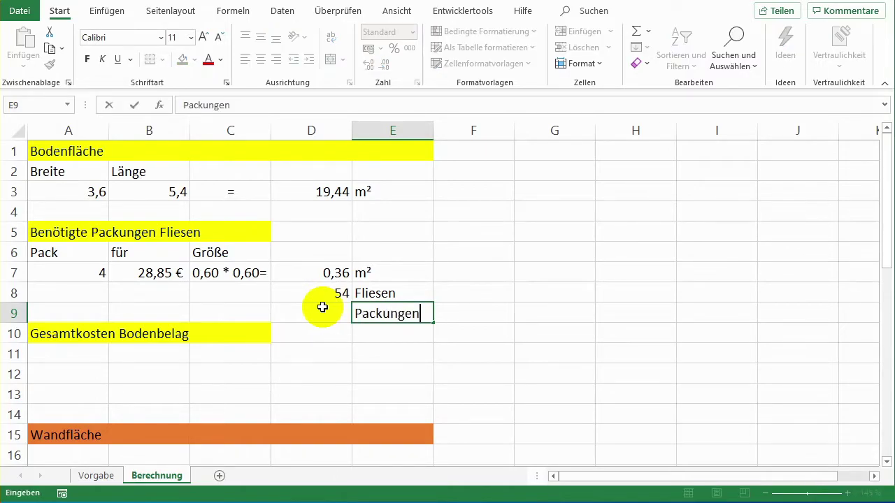
Step: Compute the packs needed in D9 as =D8/A7, giving 13,5
{"action": "left_click", "coordinate": [322, 318]}
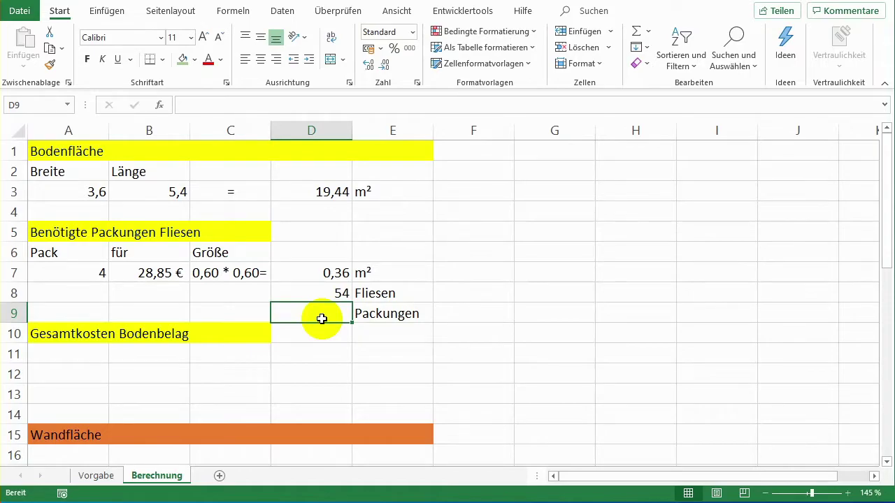
{"action": "type", "text": "="}
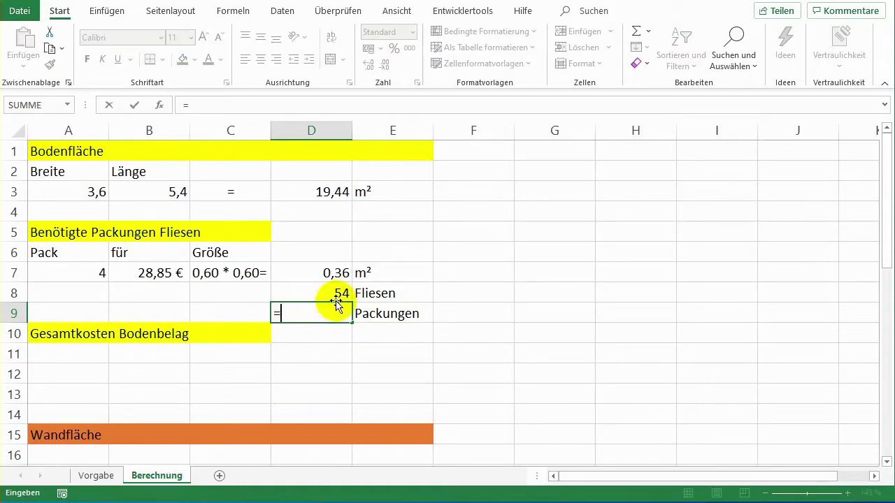
{"action": "left_click", "coordinate": [332, 290]}
{"action": "type", "text": "/"}
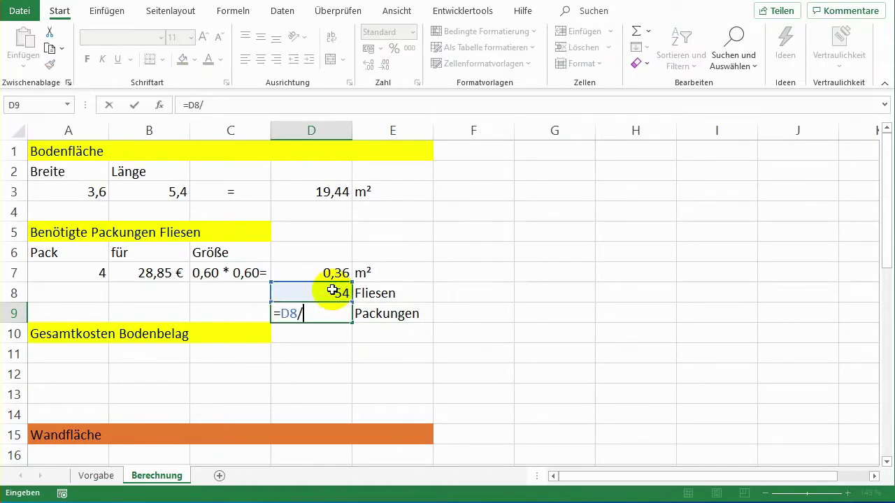
{"action": "left_click", "coordinate": [62, 273]}
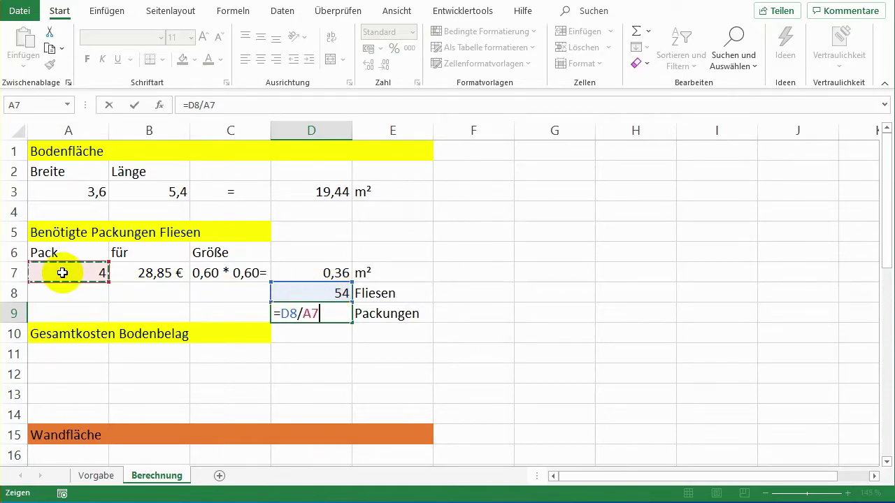
{"action": "key", "text": "Return"}
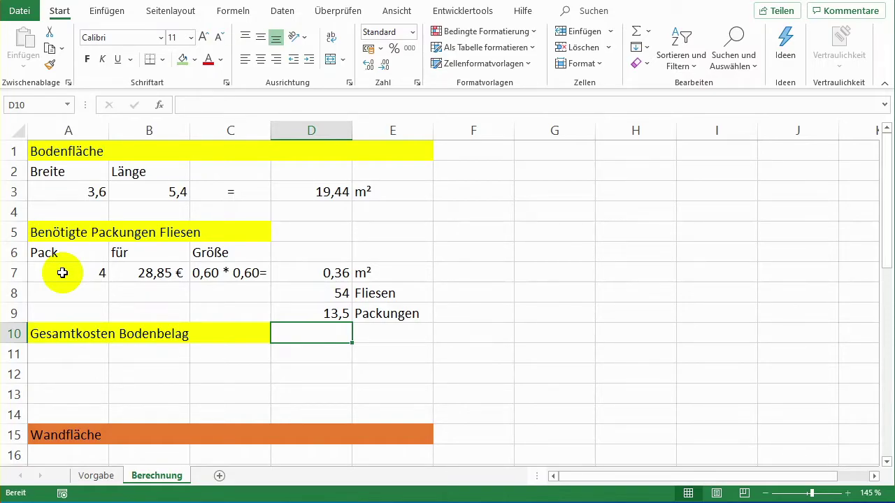
Step: Enter Packungen 14 and für =B7 (28,85 €) in A11:B12
{"action": "left_click", "coordinate": [55, 355]}
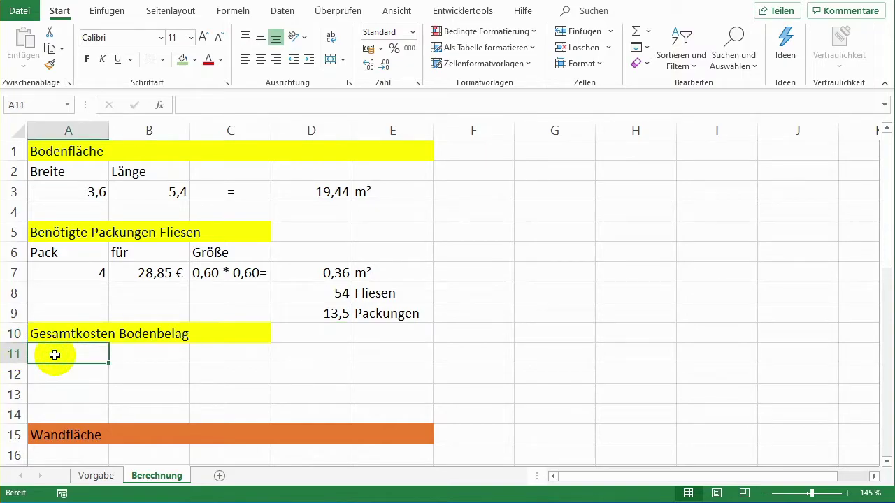
{"action": "type", "text": "Packu"}
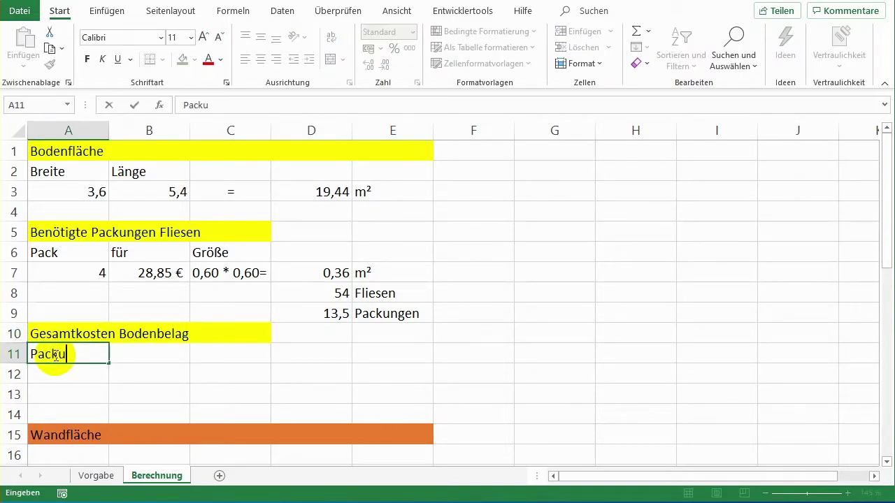
{"action": "type", "text": "ngen"}
{"action": "key", "text": "Return"}
{"action": "type", "text": "1"}
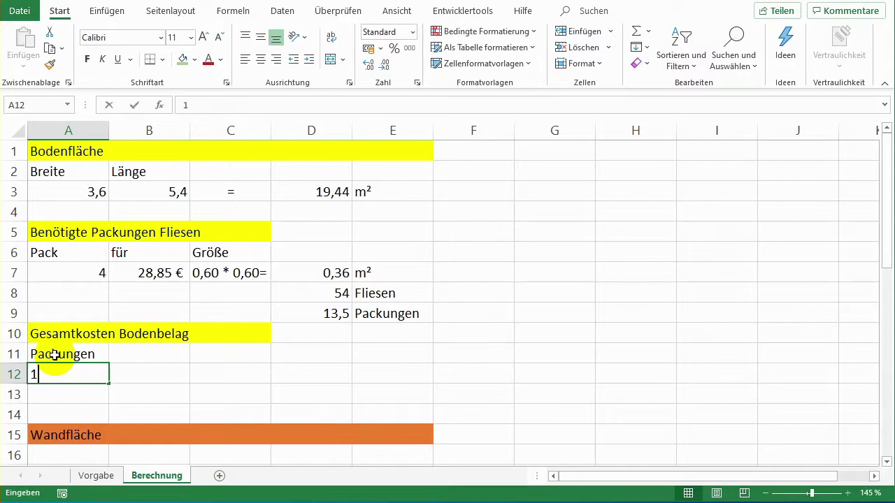
{"action": "type", "text": "4"}
{"action": "key", "text": "Tab"}
{"action": "key", "text": "Up"}
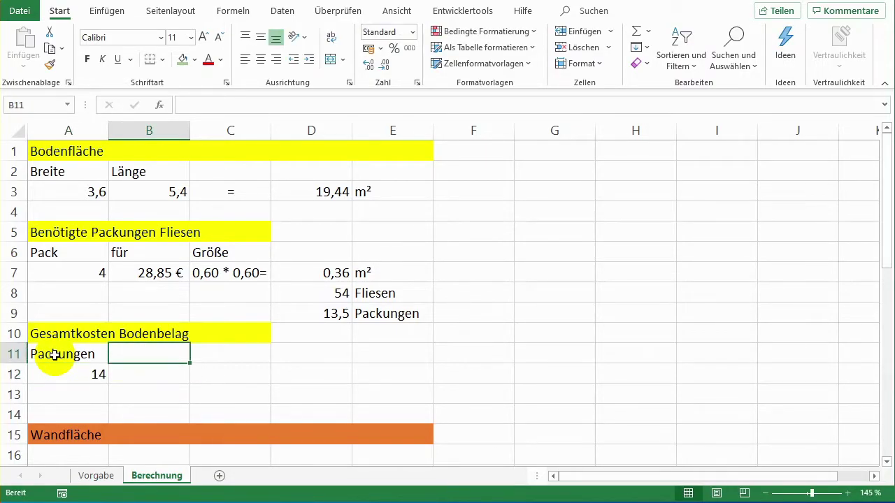
{"action": "type", "text": "für"}
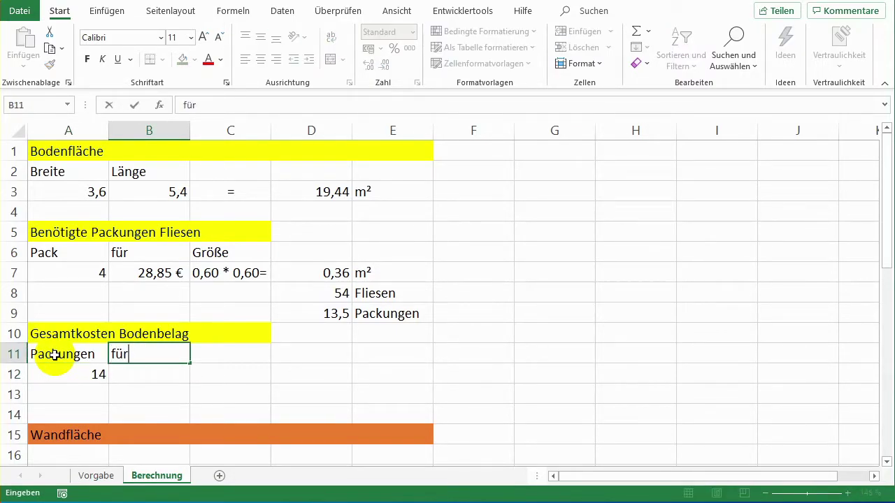
{"action": "key", "text": "Return"}
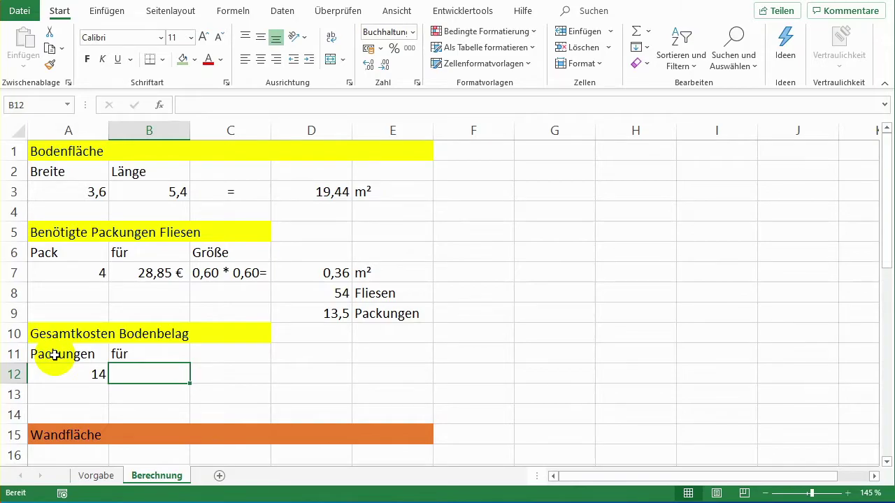
{"action": "type", "text": "="}
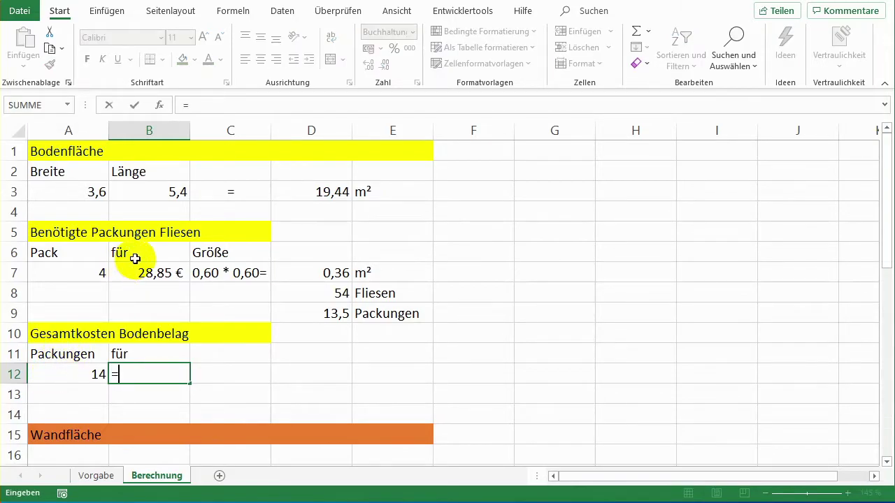
{"action": "left_click", "coordinate": [152, 273]}
{"action": "key", "text": "Return"}
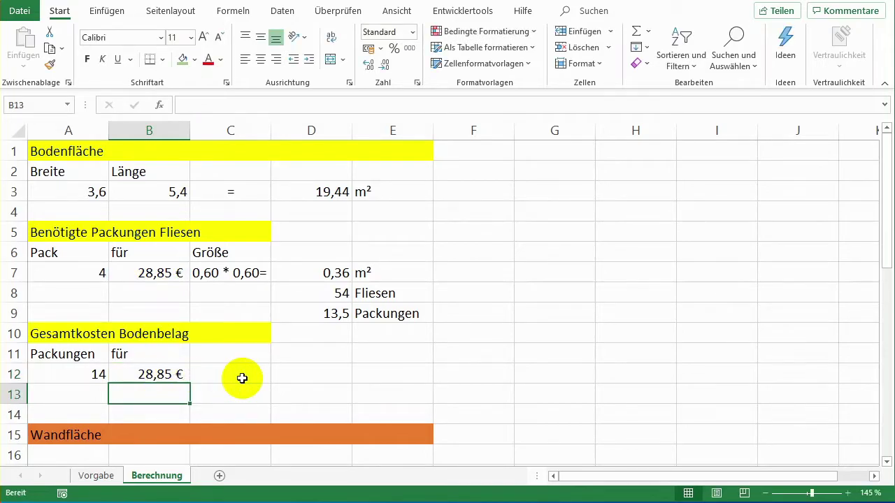
Step: Calculate the flooring total 403,90 € in C12 with =A12*B12
{"action": "left_click", "coordinate": [242, 379]}
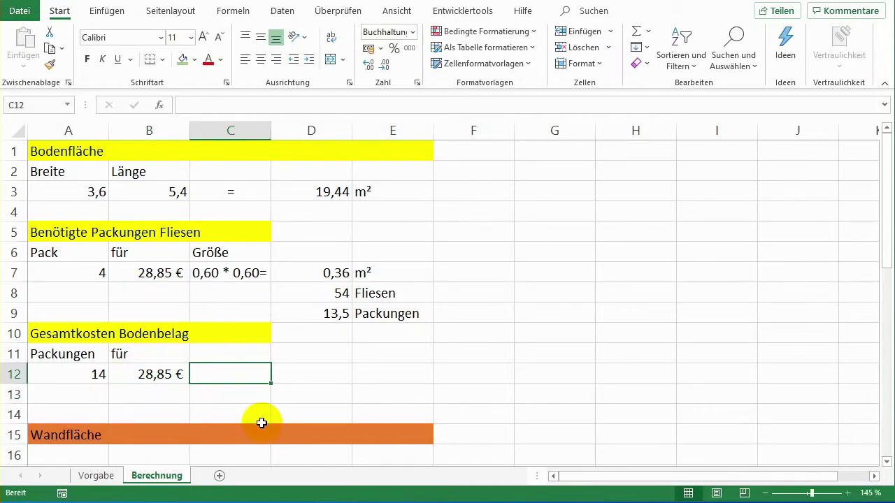
{"action": "type", "text": "="}
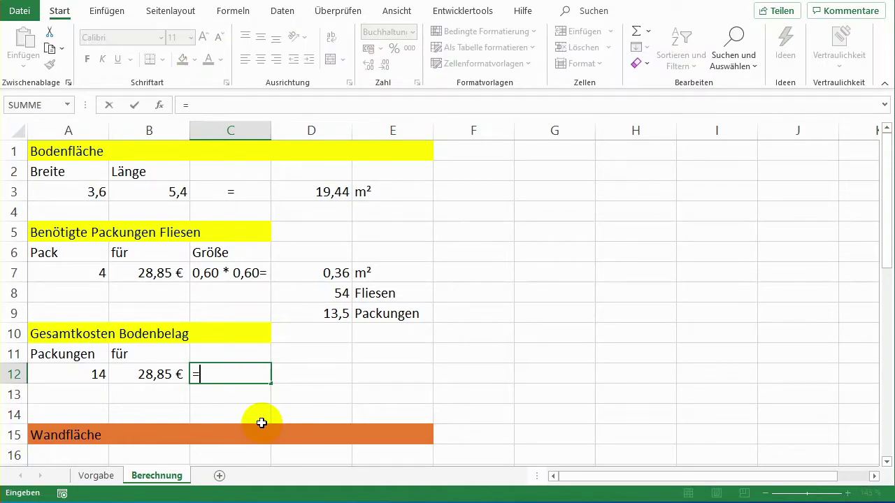
{"action": "left_click", "coordinate": [77, 374]}
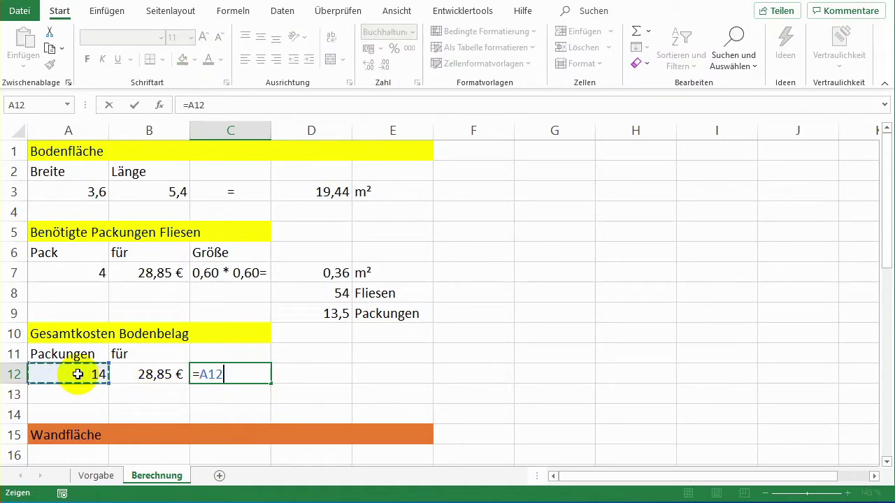
{"action": "type", "text": "*"}
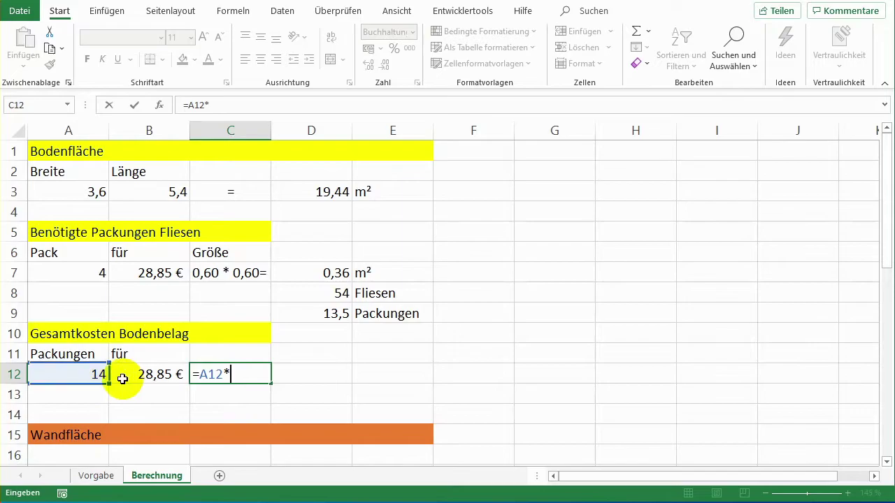
{"action": "left_click", "coordinate": [130, 374]}
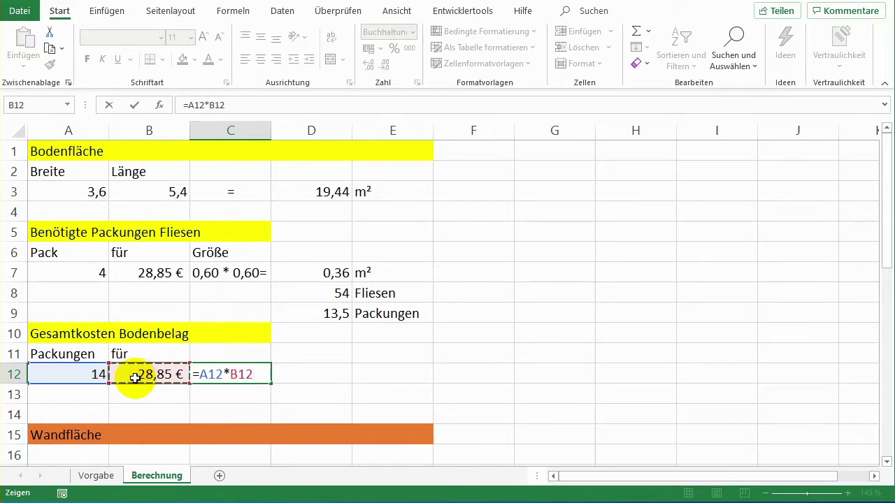
{"action": "key", "text": "Return"}
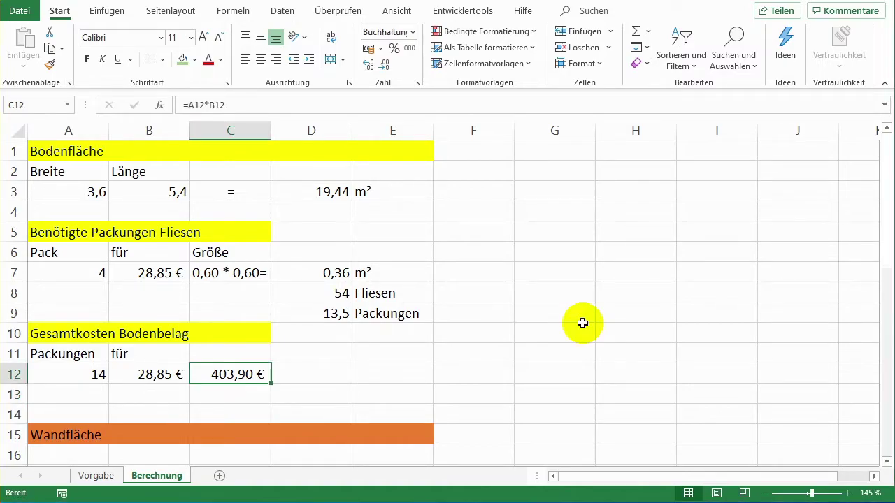
{"action": "left_click", "coordinate": [500, 353]}
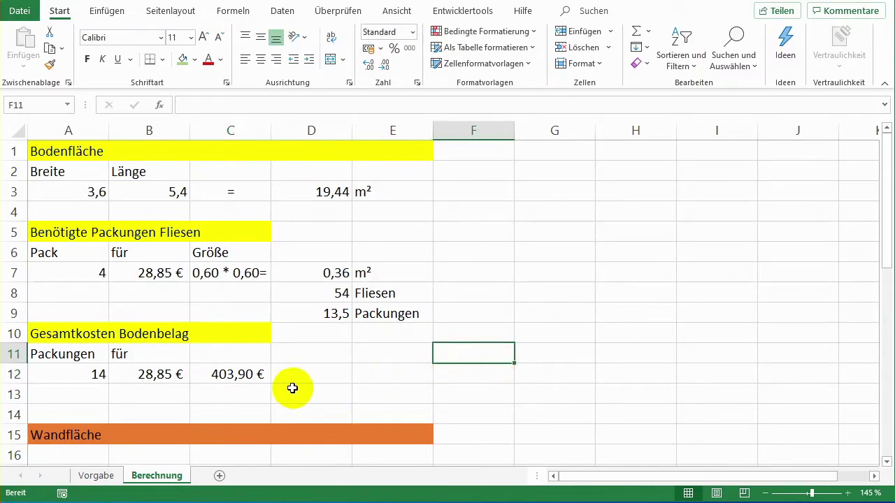
{"action": "left_click", "coordinate": [264, 375]}
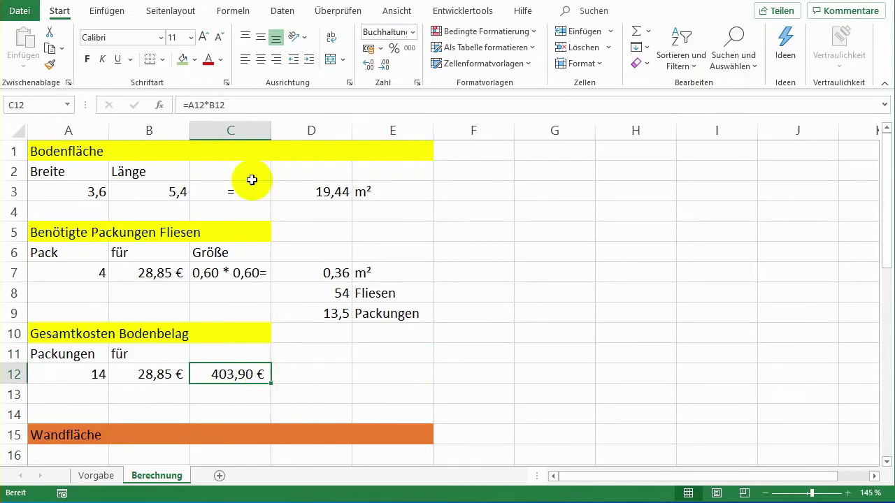
{"action": "left_click", "coordinate": [195, 59]}
Step: Fill the total yellow and label the wall rows 1. Seite to 4. Seite plus Decke
{"action": "left_click", "coordinate": [217, 199]}
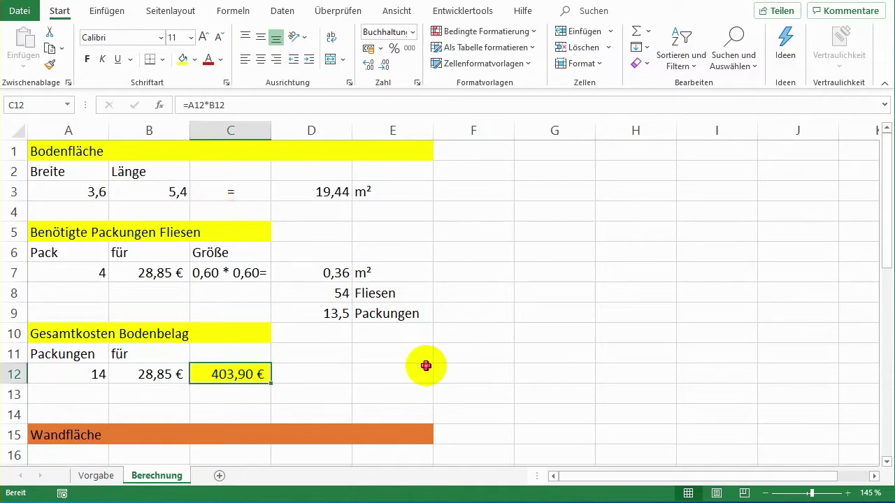
{"action": "left_click", "coordinate": [311, 394]}
{"action": "scroll", "coordinate": [80, 212], "scroll_direction": "down", "scroll_amount": 4}
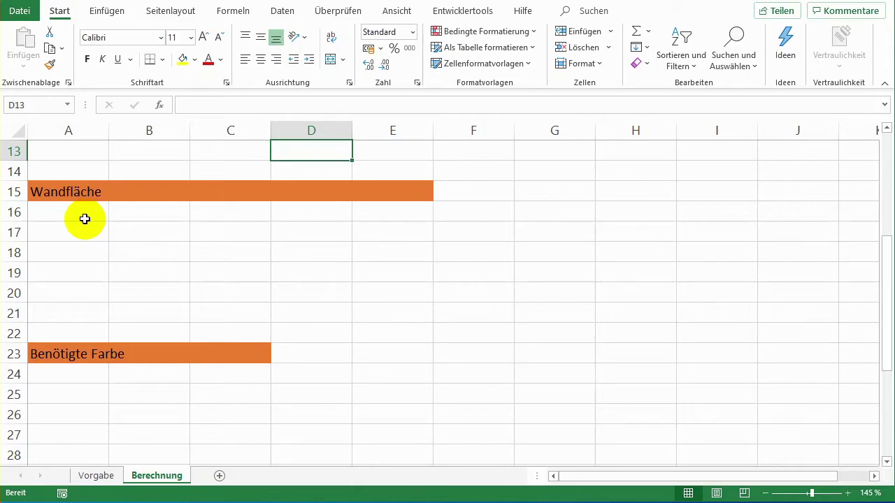
{"action": "left_click", "coordinate": [85, 220]}
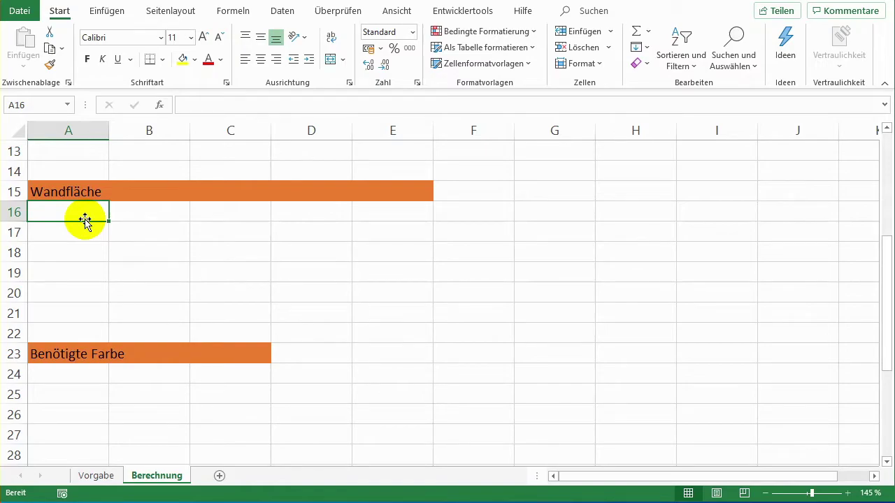
{"action": "type", "text": "1. Sei"}
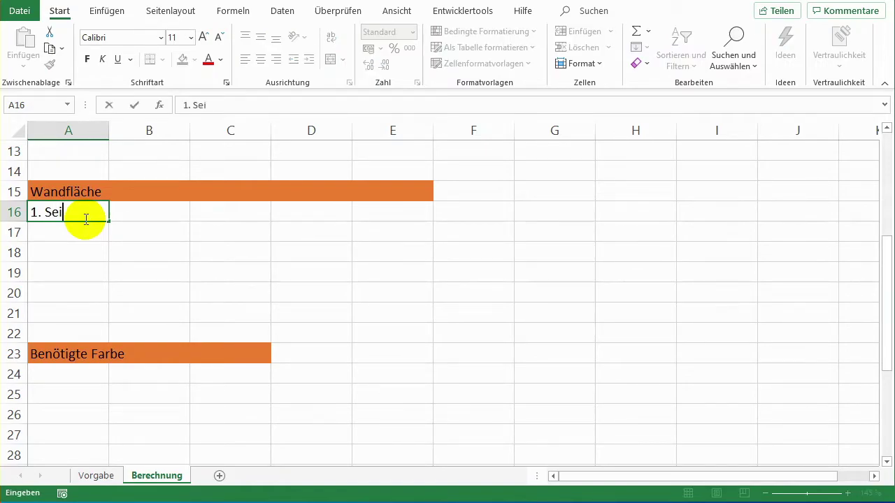
{"action": "type", "text": "te"}
{"action": "key", "text": "Return"}
{"action": "left_click", "coordinate": [93, 211]}
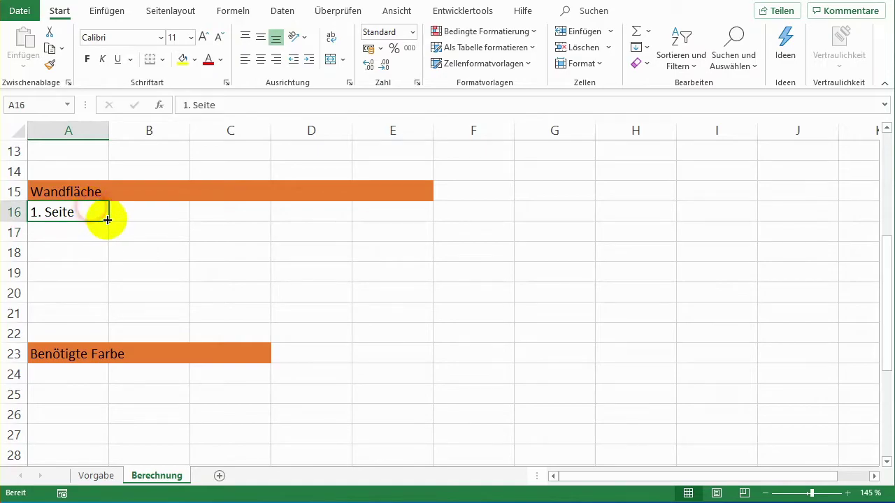
{"action": "left_click_drag", "start_coordinate": [106, 230], "coordinate": [108, 278]}
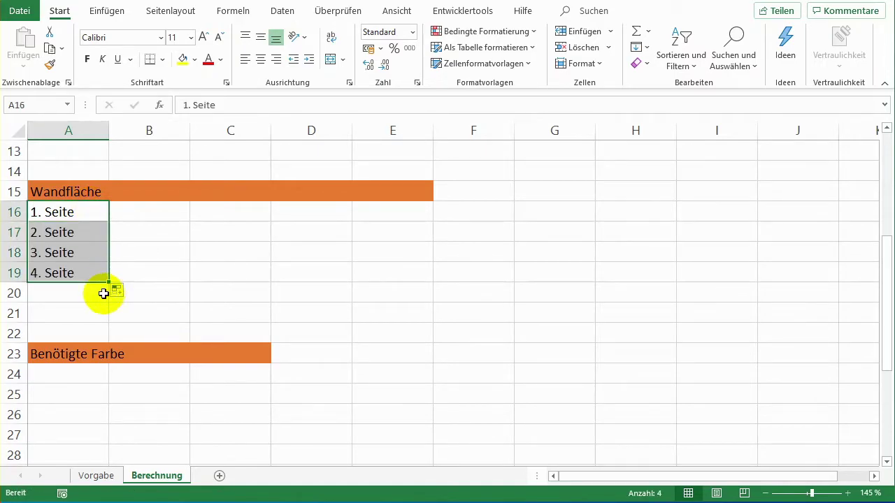
{"action": "left_click", "coordinate": [97, 296]}
{"action": "type", "text": "Deck"}
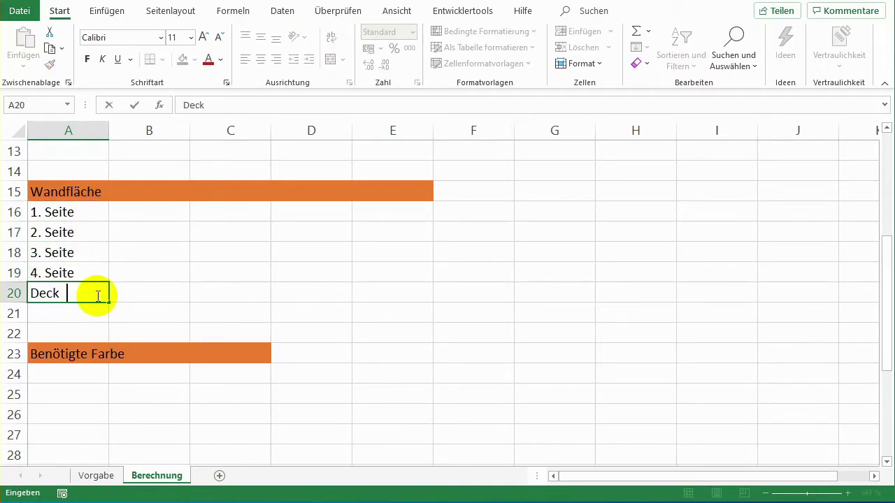
{"action": "type", "text": "e"}
{"action": "key", "text": "Tab"}
Step: Enter 5,4 × 2,5 as the 1st and 2nd sides' measurements
{"action": "key", "text": "Up"}
{"action": "key", "text": "Up"}
{"action": "key", "text": "Up"}
{"action": "key", "text": "Up"}
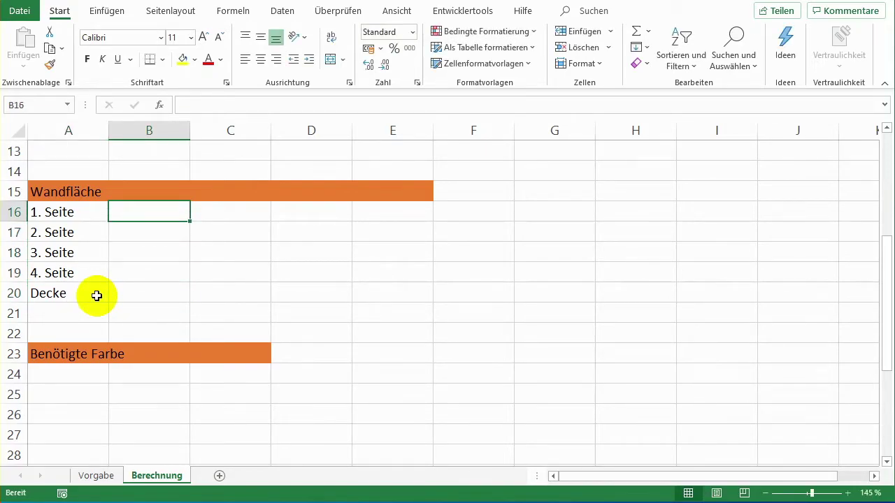
{"action": "type", "text": "5,4"}
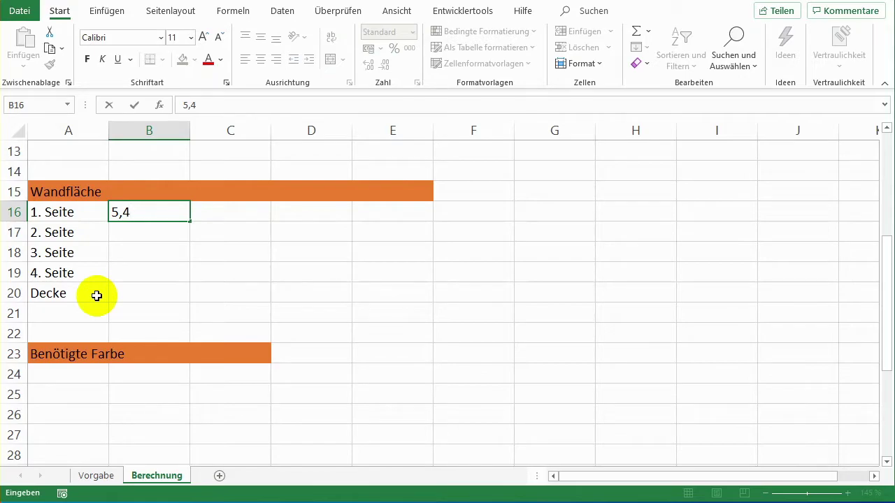
{"action": "key", "text": "Tab"}
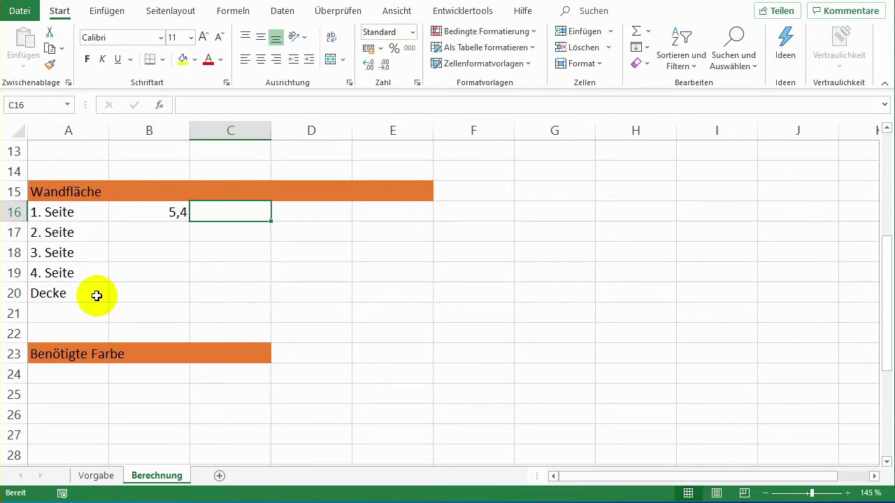
{"action": "type", "text": "2,5"}
{"action": "key", "text": "Return"}
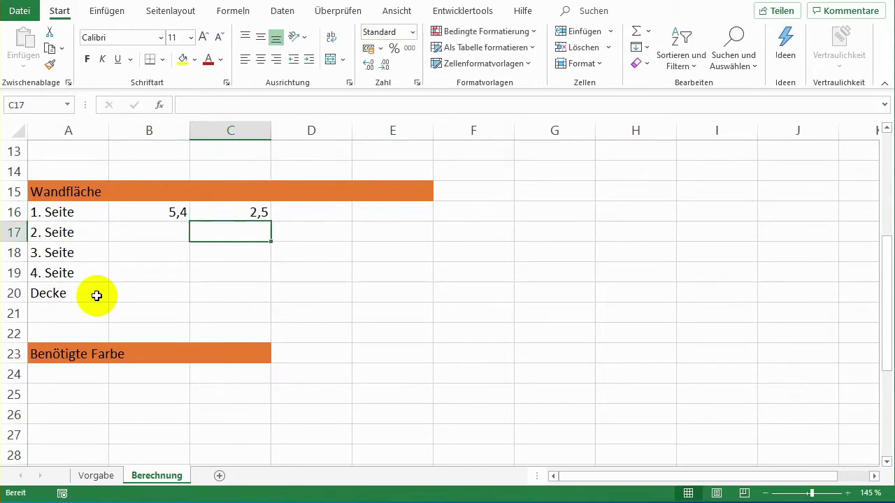
{"action": "key", "text": "Left"}
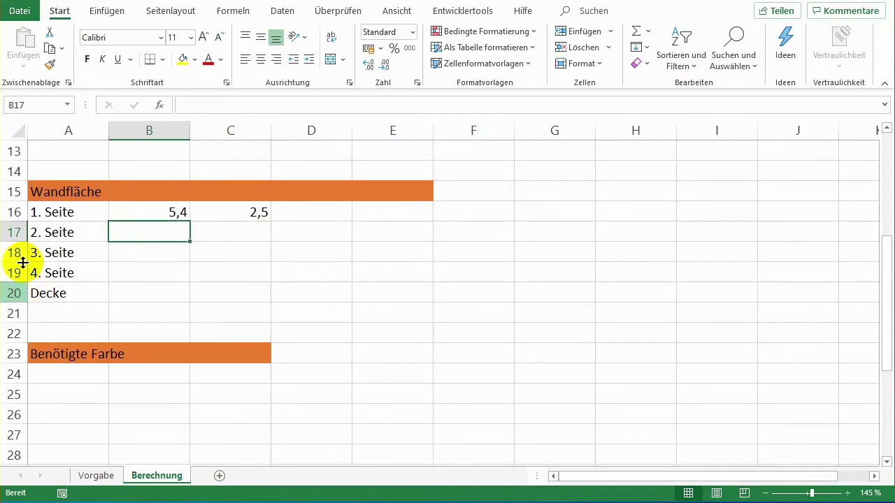
{"action": "mouse_move", "coordinate": [174, 211]}
{"action": "left_mouse_down"}
{"action": "mouse_move", "coordinate": [267, 224]}
{"action": "mouse_move", "coordinate": [215, 247]}
{"action": "left_mouse_up"}
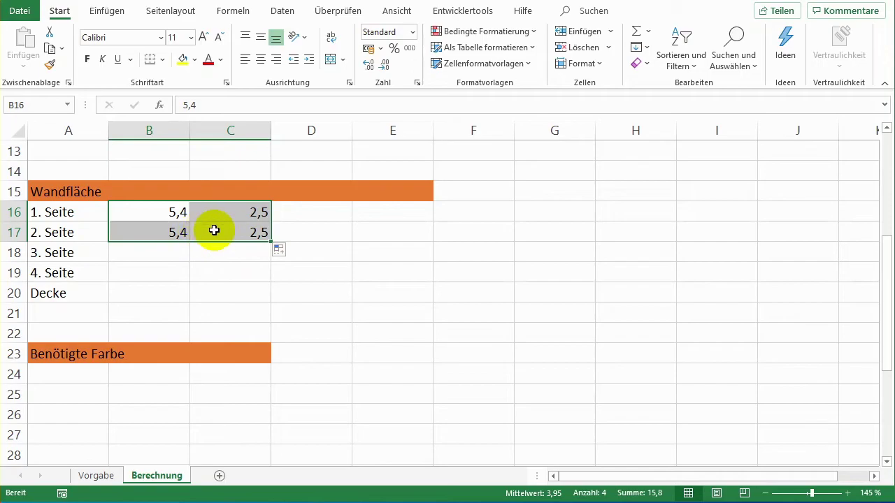
Step: Enter 3,6 × 2,5 for the 3rd side and copy it to the 4th side
{"action": "left_click", "coordinate": [175, 254]}
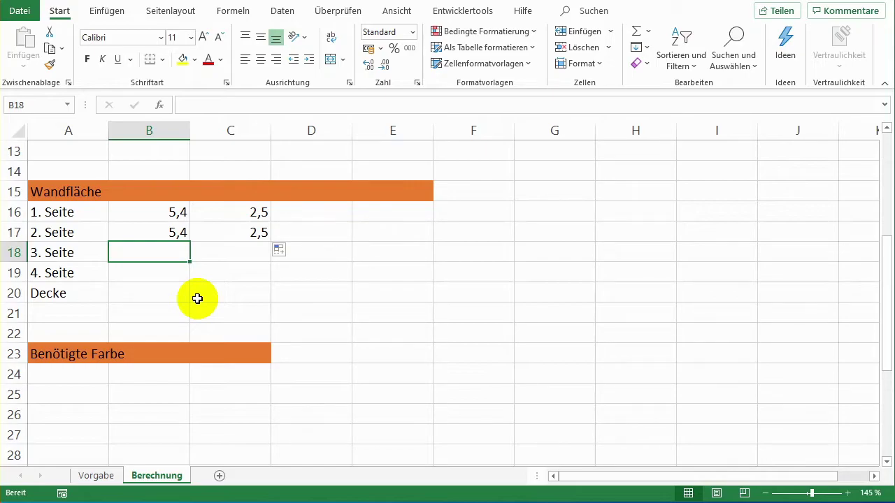
{"action": "type", "text": "3,6"}
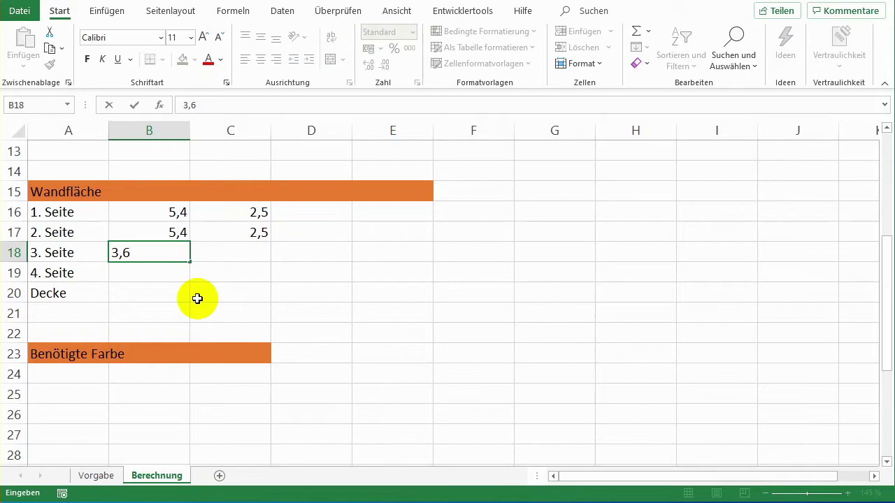
{"action": "key", "text": "Tab"}
{"action": "type", "text": "2,"}
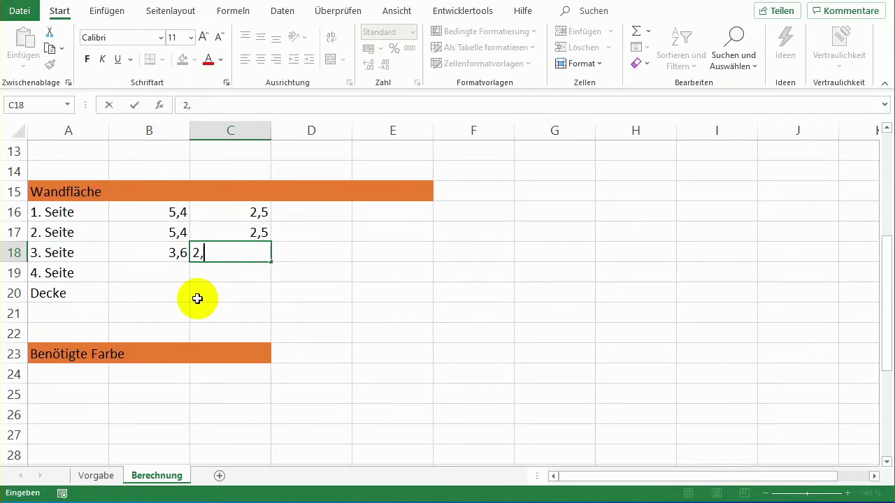
{"action": "type", "text": "5"}
{"action": "key", "text": "Return"}
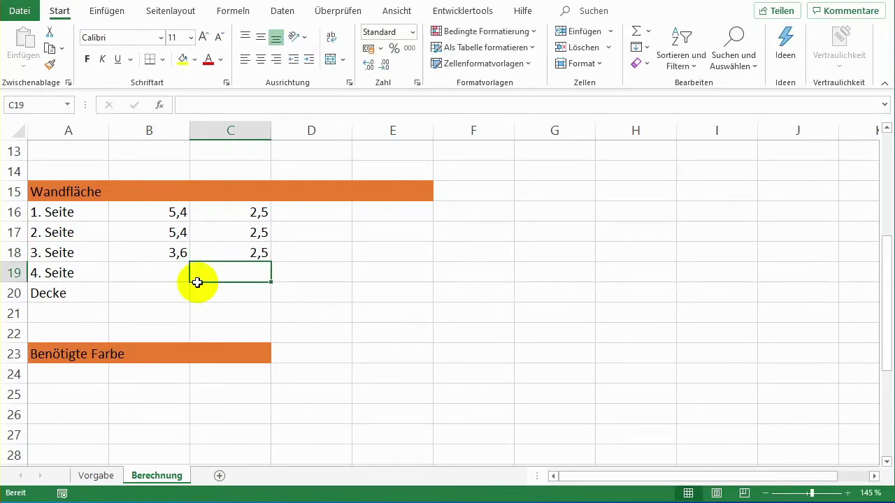
{"action": "left_click_drag", "start_coordinate": [176, 253], "coordinate": [208, 255]}
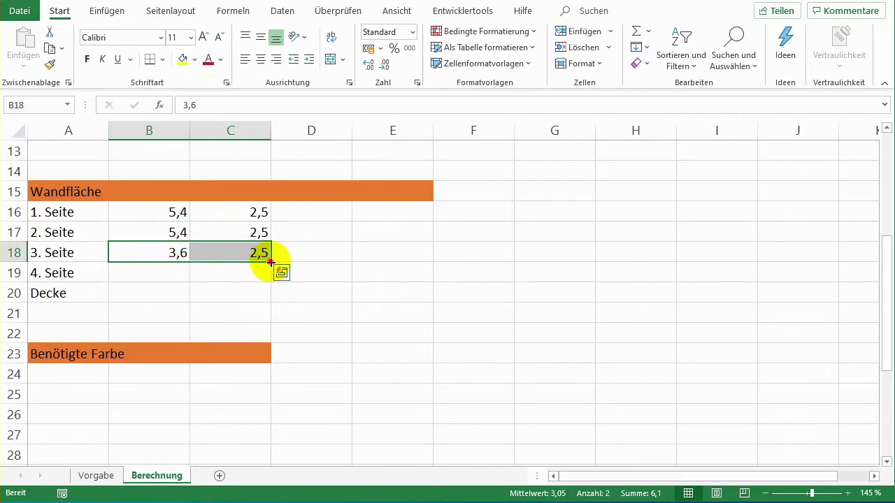
{"action": "left_click_drag", "start_coordinate": [270, 262], "coordinate": [270, 280]}
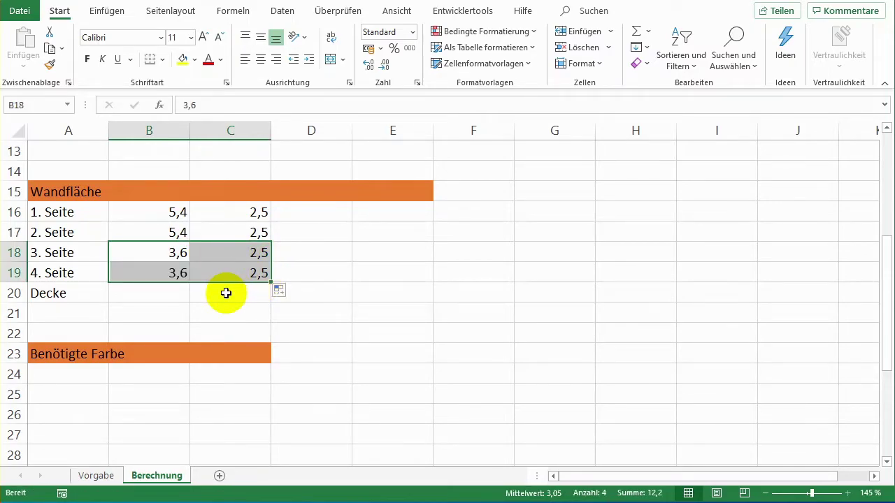
Step: Enter the ceiling measurements 5,4 × 3,6 in the Decke row
{"action": "left_click", "coordinate": [174, 294]}
{"action": "type", "text": "5,"}
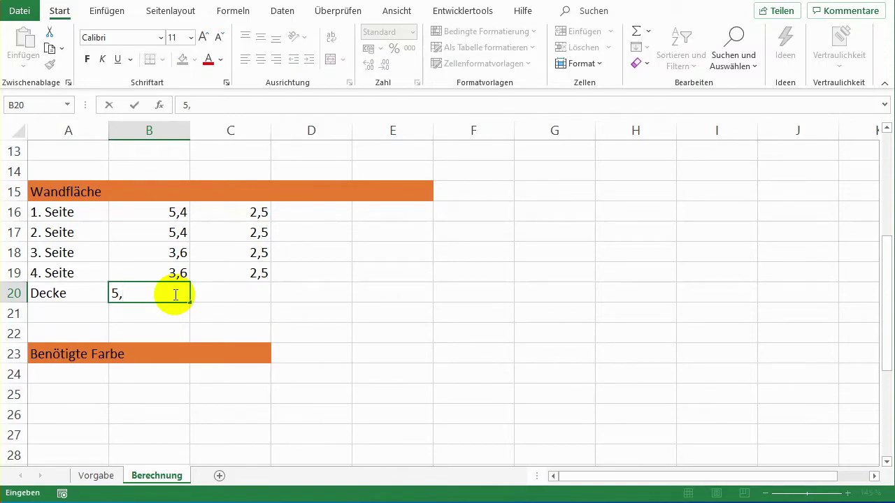
{"action": "type", "text": "4"}
{"action": "key", "text": "Tab"}
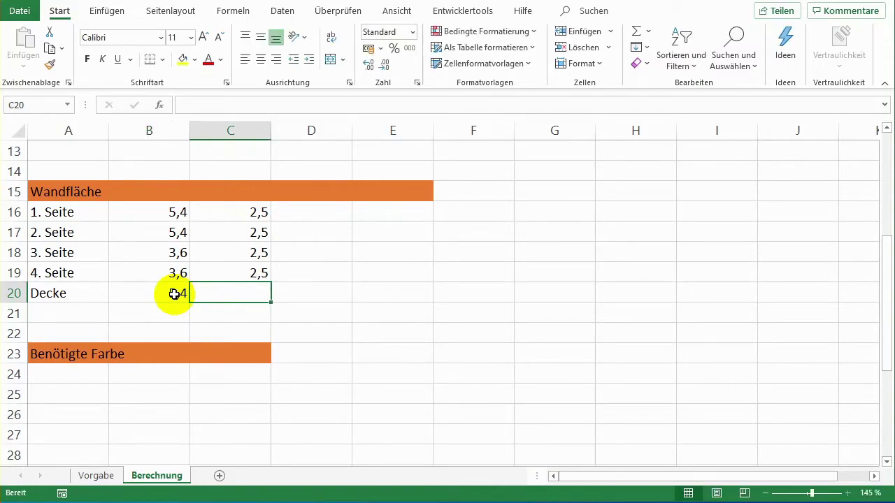
{"action": "type", "text": "3,6"}
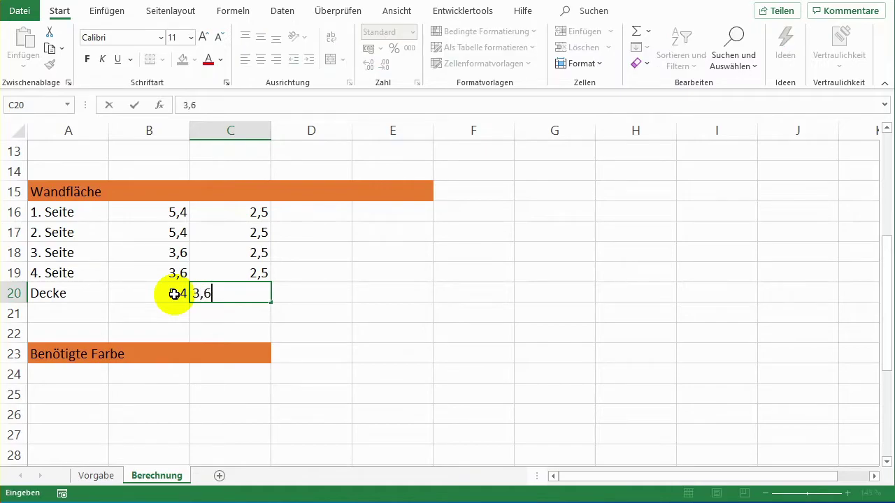
{"action": "key", "text": "Return"}
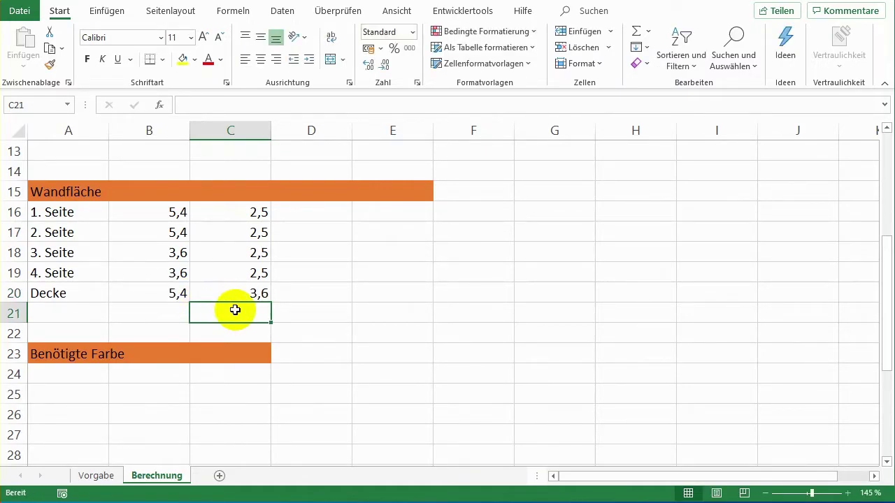
Step: Compute =B16*C16 in D16 and fill it down to D20 (13,5, 13,5, 9, 9, 19,44)
{"action": "left_click", "coordinate": [322, 212]}
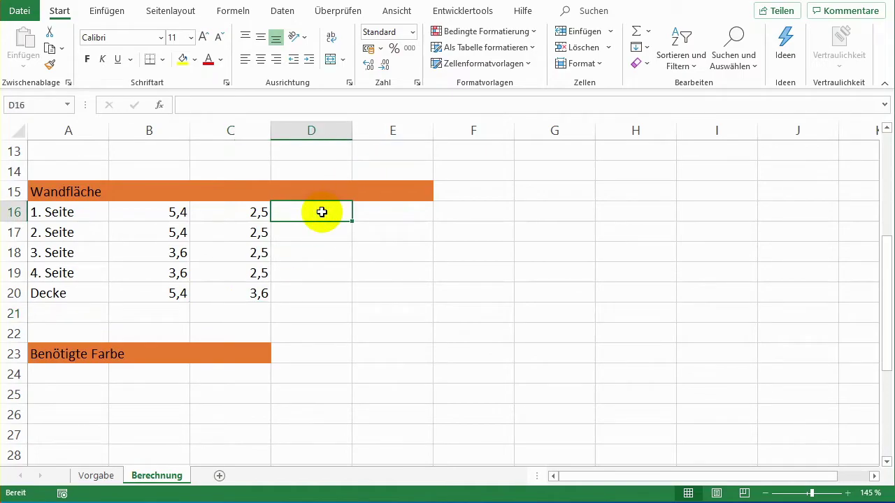
{"action": "type", "text": "="}
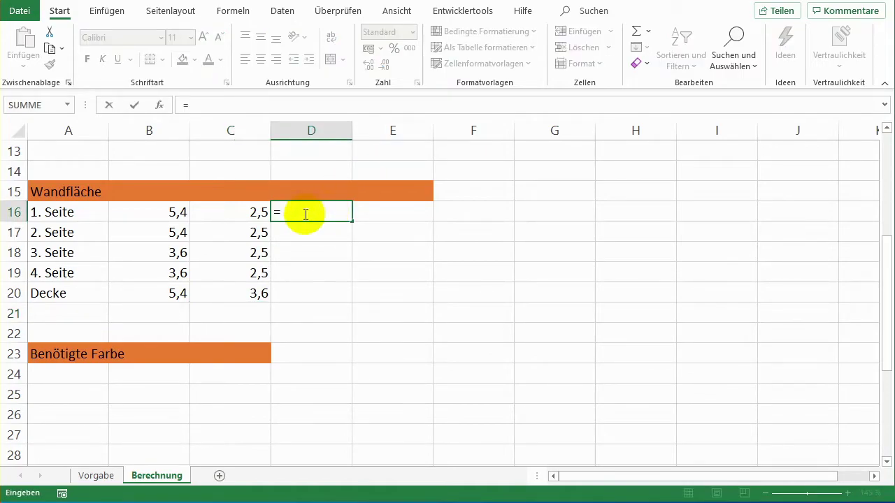
{"action": "left_click", "coordinate": [141, 215]}
{"action": "type", "text": "*"}
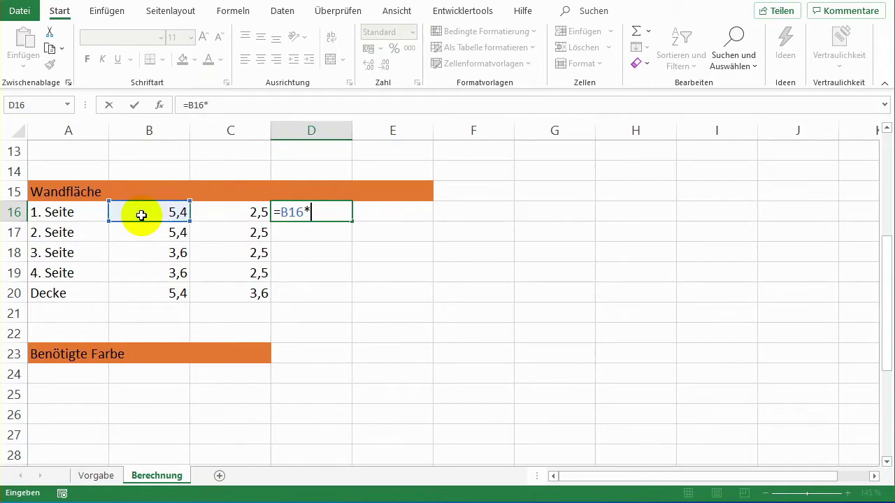
{"action": "left_click", "coordinate": [214, 213]}
{"action": "key", "text": "Return"}
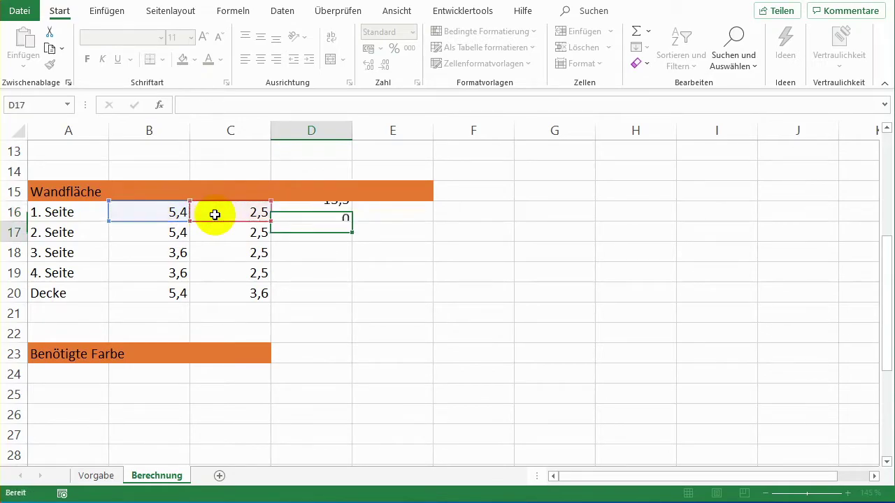
{"action": "left_click", "coordinate": [342, 213]}
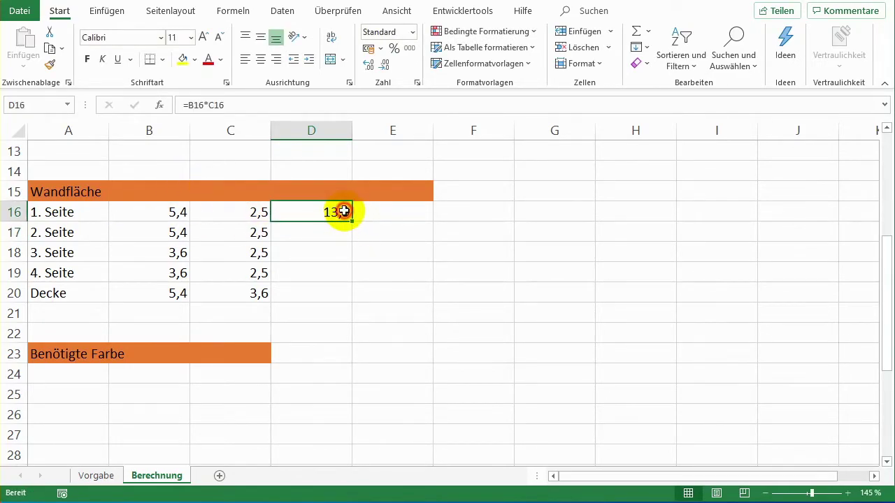
{"action": "left_click_drag", "start_coordinate": [348, 223], "coordinate": [349, 303]}
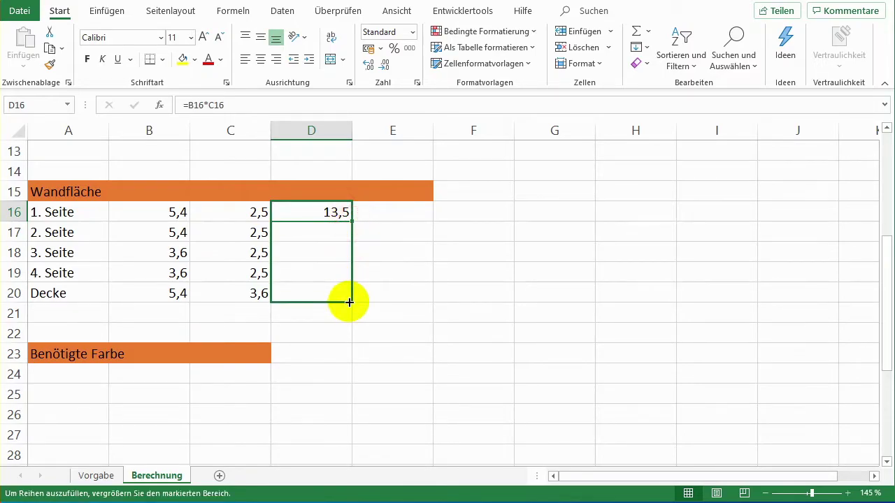
Step: Add the m² unit in E16 and copy it down to E20
{"action": "left_click", "coordinate": [368, 211]}
{"action": "type", "text": "m²"}
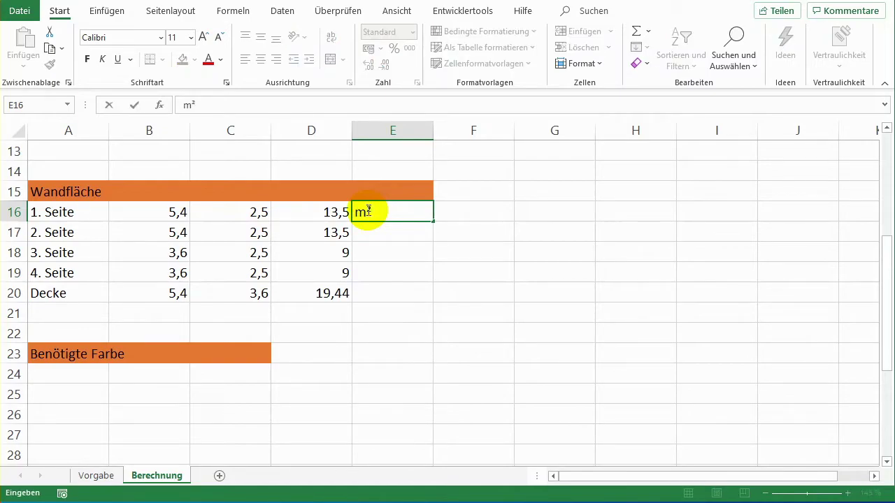
{"action": "key", "text": "Return"}
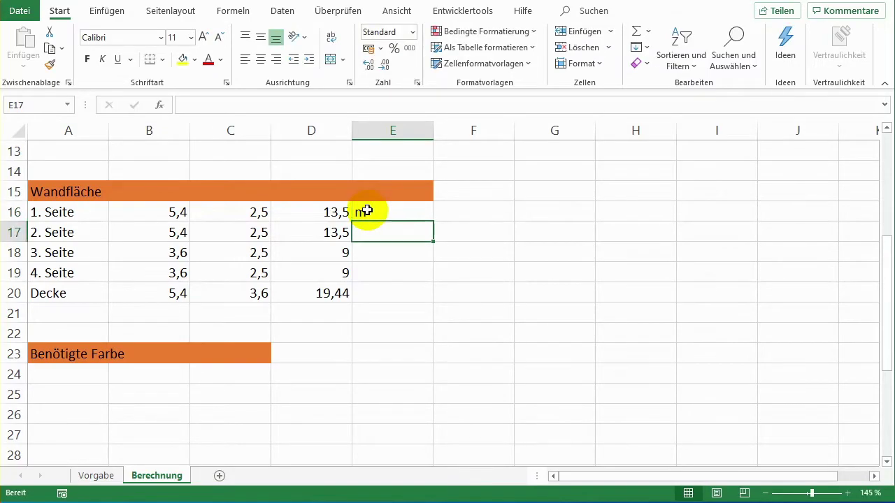
{"action": "left_click", "coordinate": [416, 290]}
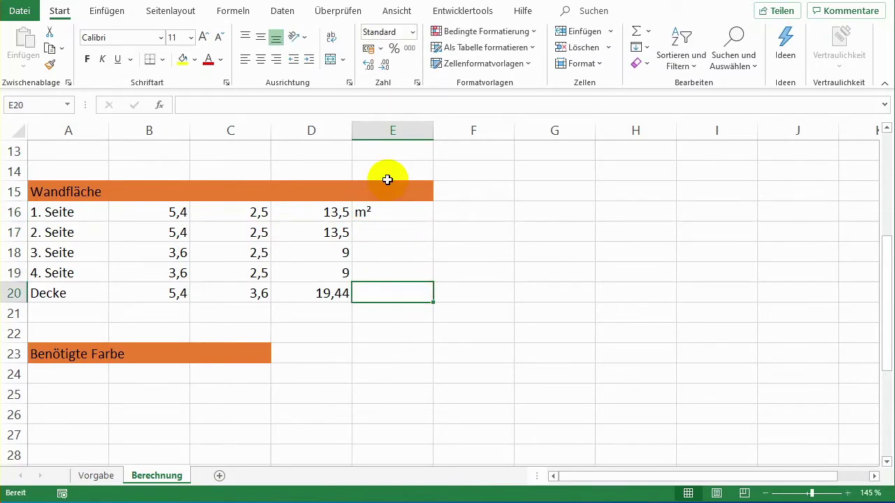
{"action": "left_click", "coordinate": [396, 214]}
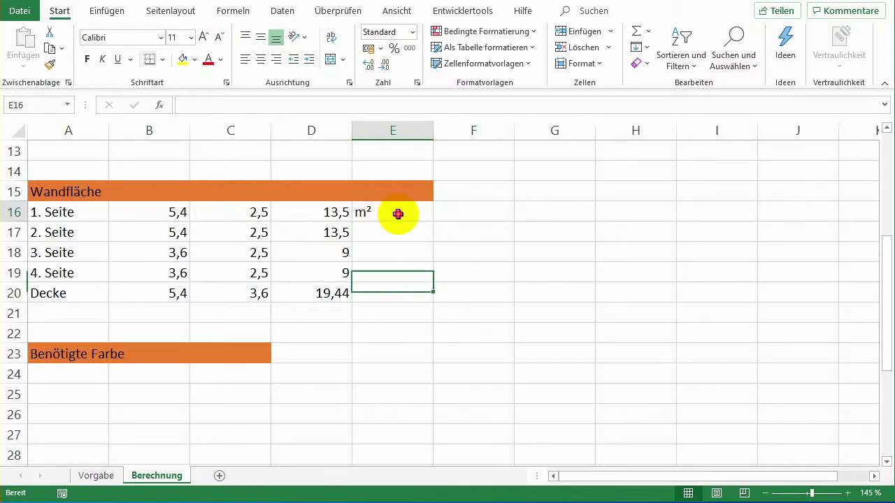
{"action": "left_click_drag", "start_coordinate": [431, 221], "coordinate": [429, 299]}
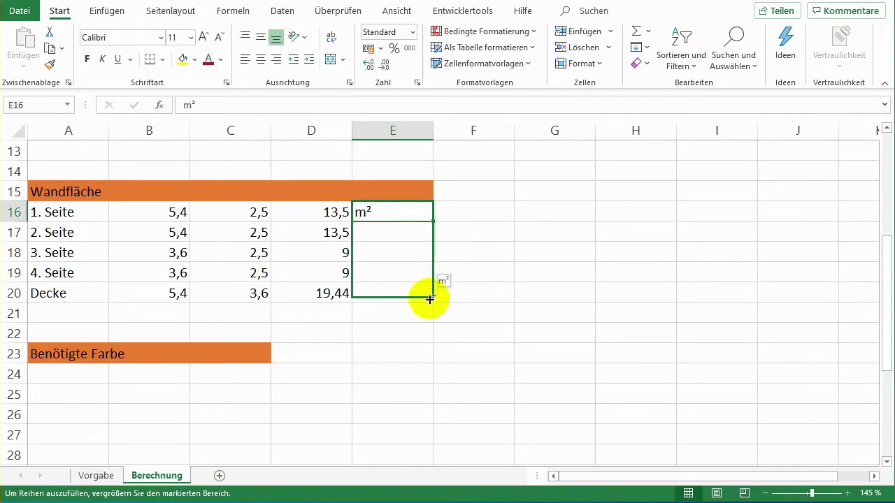
{"action": "left_click", "coordinate": [439, 264]}
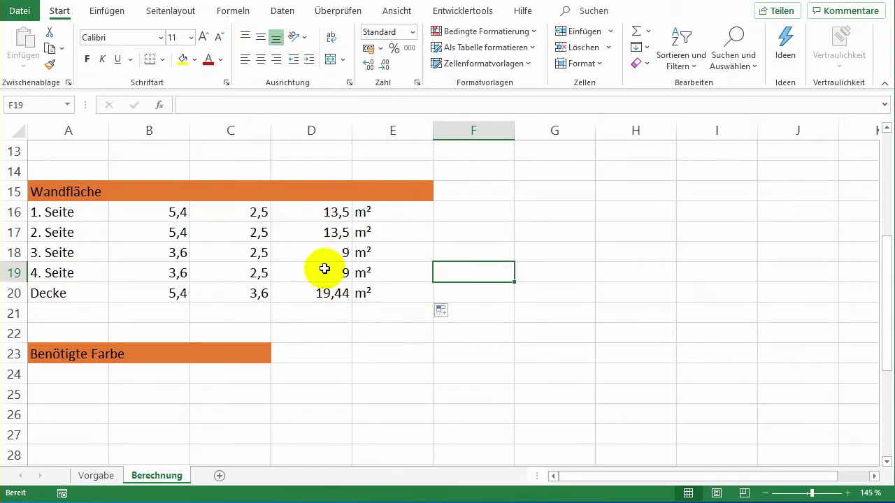
Step: AutoSum the wall and ceiling areas into D21, giving 64,44, and label it m² in E21
{"action": "left_click", "coordinate": [328, 307]}
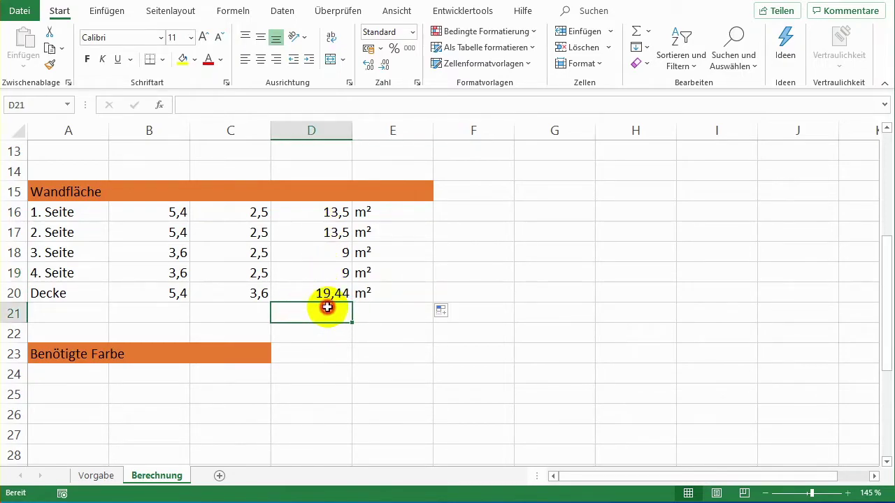
{"action": "left_click", "coordinate": [637, 35]}
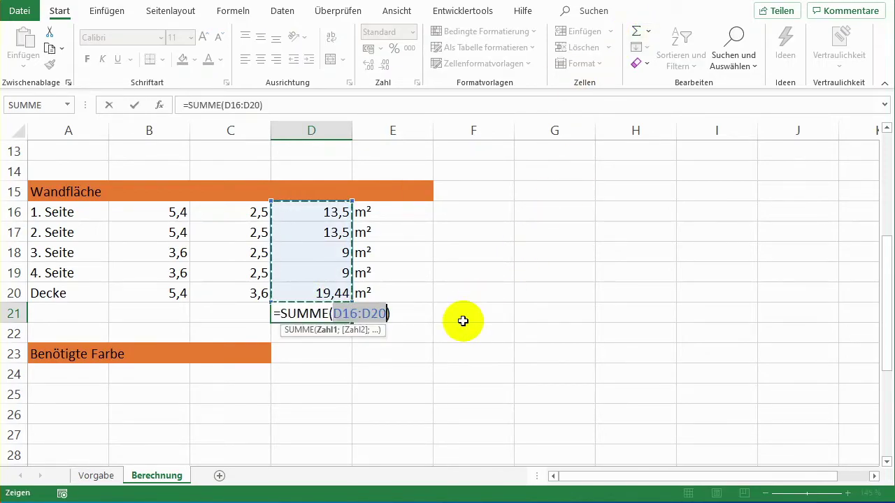
{"action": "key", "text": "Return"}
{"action": "left_click", "coordinate": [406, 314]}
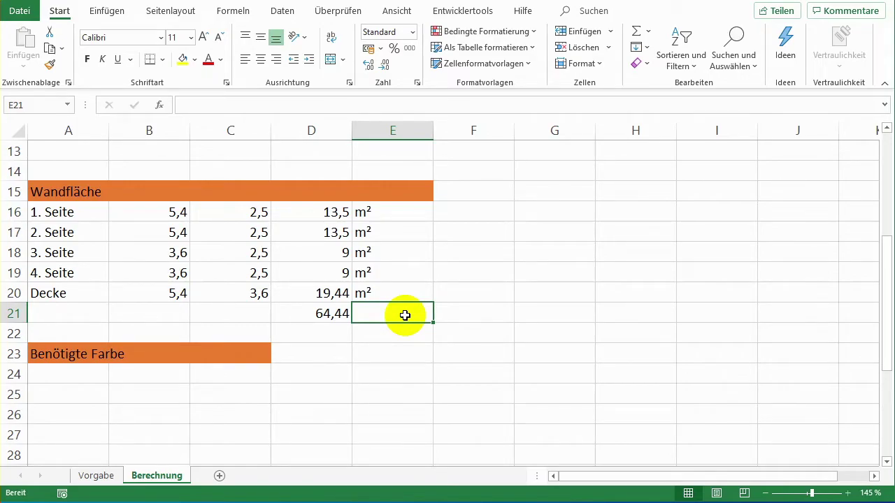
{"action": "type", "text": "m"}
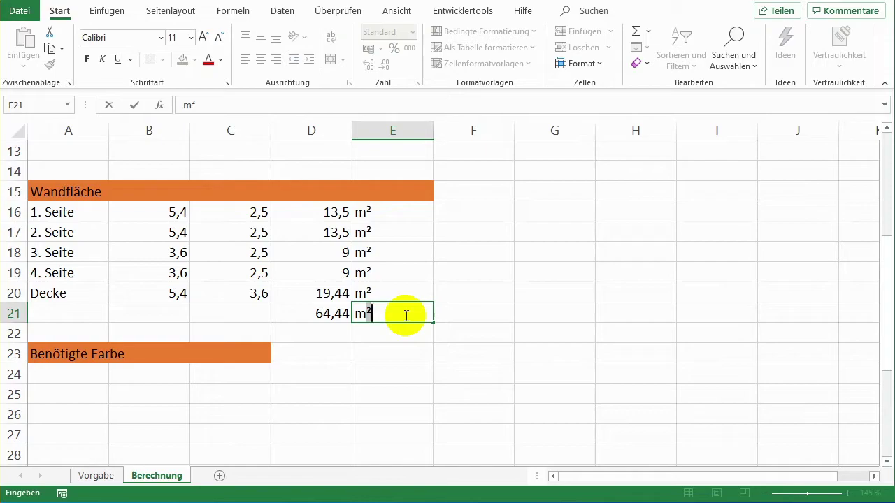
{"action": "type", "text": "²"}
{"action": "key", "text": "Return"}
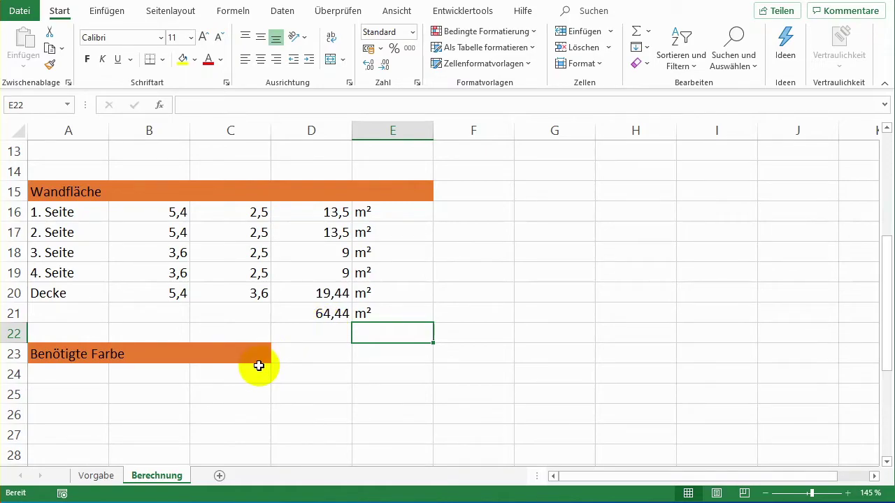
Step: Enter heading Eimer with 1 below it and heading für with price 9,50 € below it
{"action": "left_click", "coordinate": [100, 376]}
{"action": "key", "text": "ctrl+F1"}
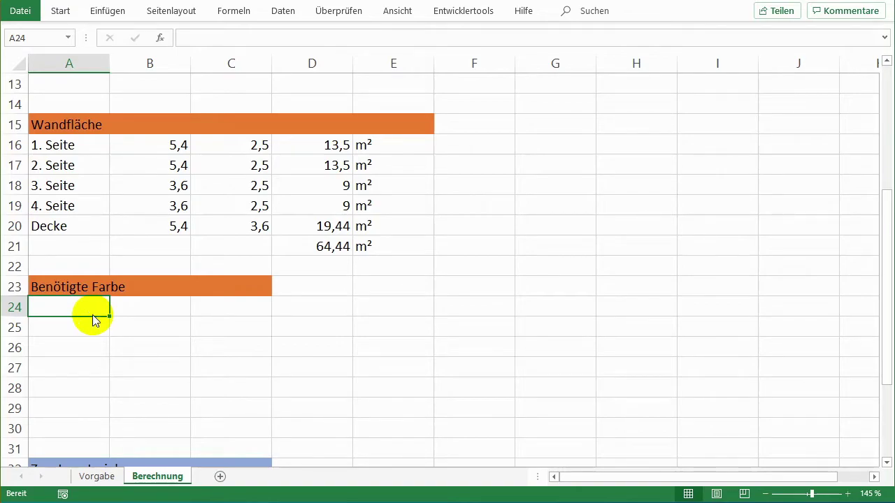
{"action": "type", "text": "Eimer"}
{"action": "key", "text": "Return"}
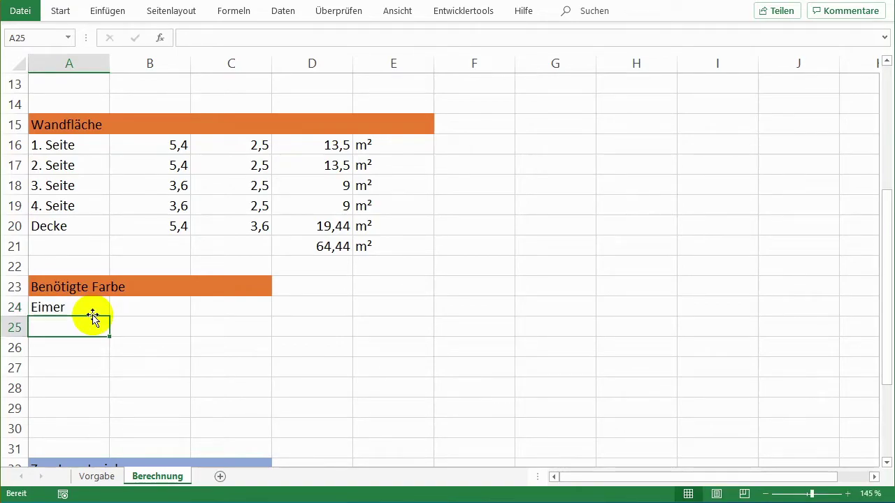
{"action": "type", "text": "1"}
{"action": "key", "text": "Tab"}
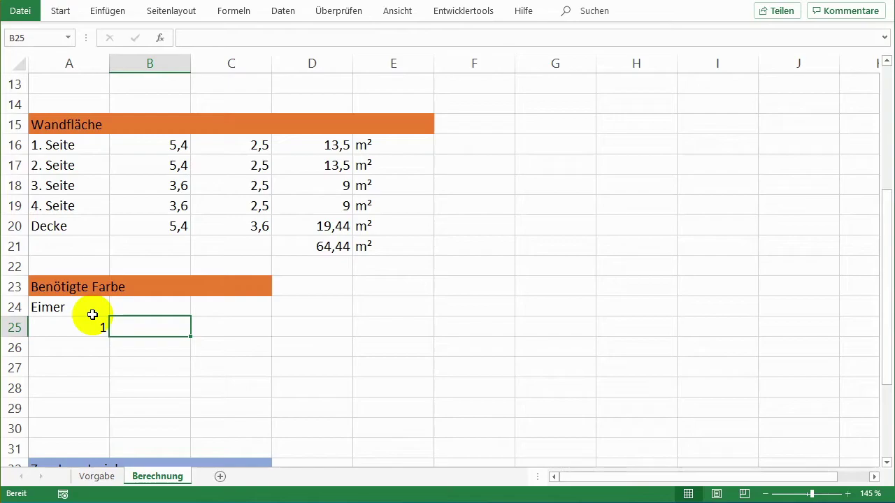
{"action": "key", "text": "Up"}
{"action": "type", "text": "f"}
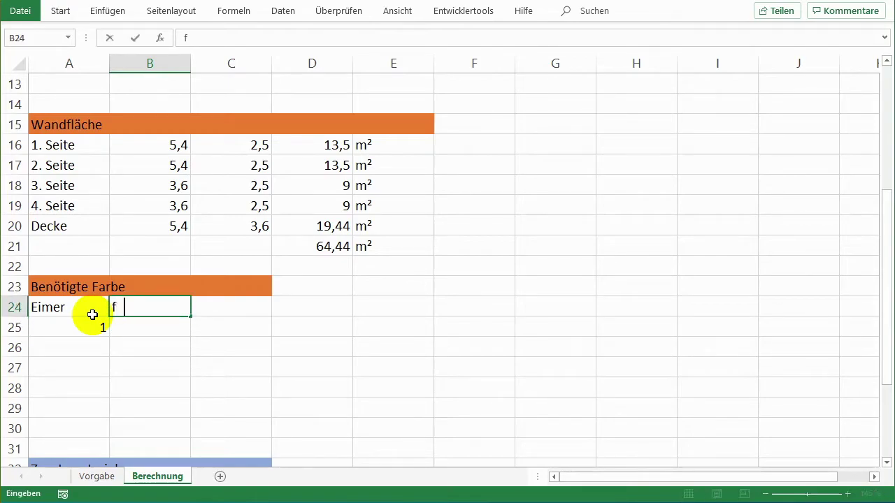
{"action": "type", "text": "ür"}
{"action": "key", "text": "Return"}
{"action": "type", "text": "9,"}
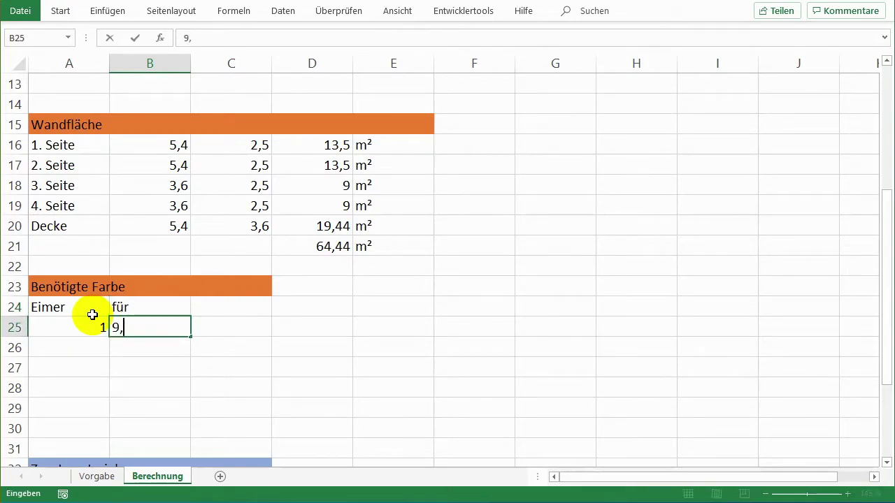
{"action": "type", "text": "5"}
{"action": "key", "text": "Return"}
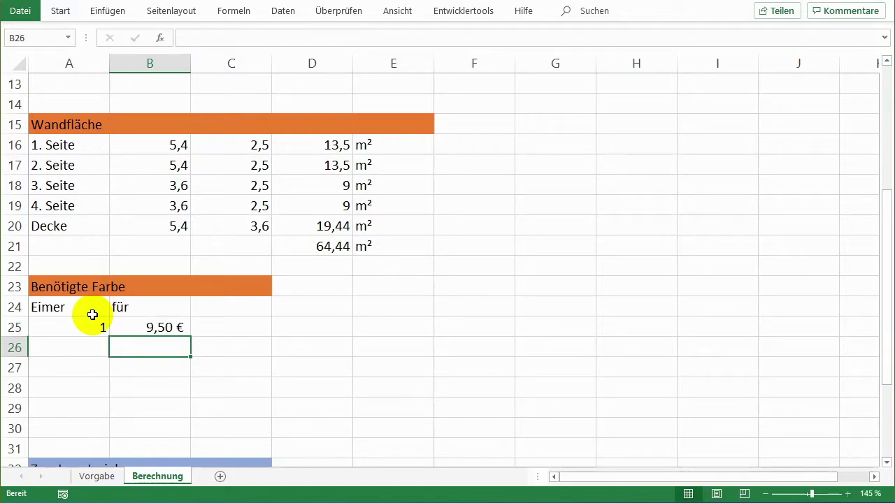
Step: Add the 6 m² bucket coverage with the heading Reichweite above it
{"action": "key", "text": "Right"}
{"action": "key", "text": "Up"}
{"action": "type", "text": "6"}
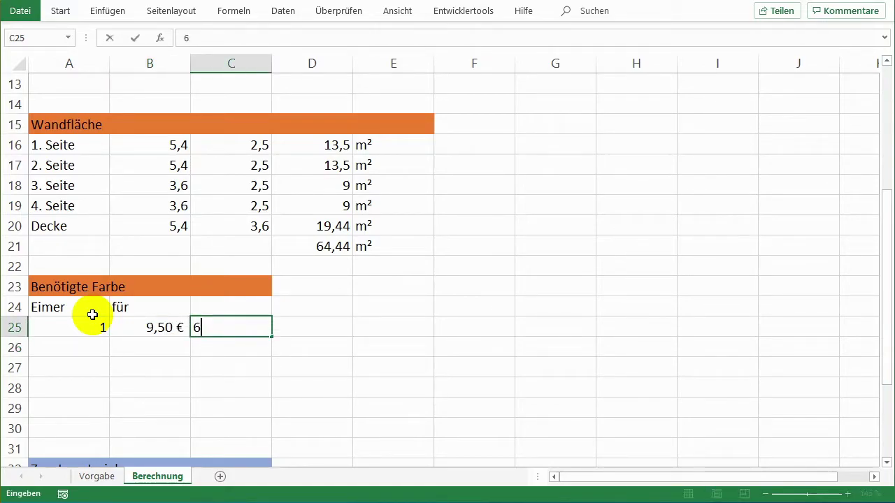
{"action": "key", "text": "Tab"}
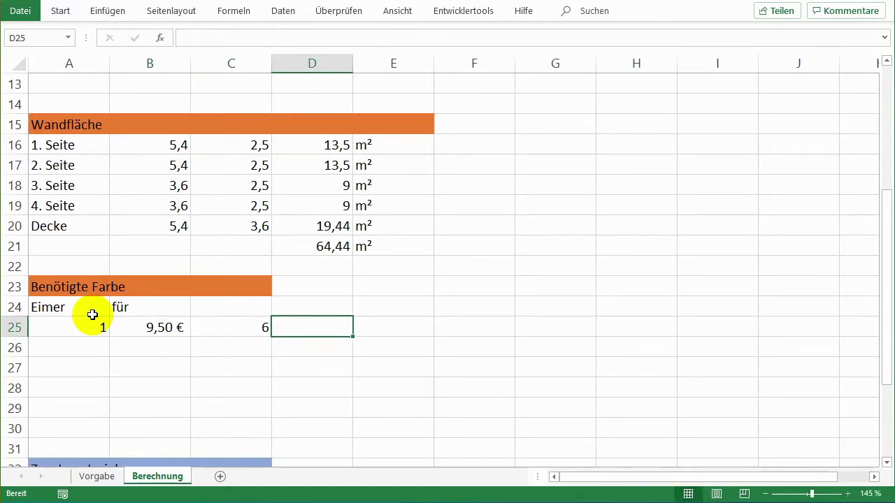
{"action": "type", "text": "m²"}
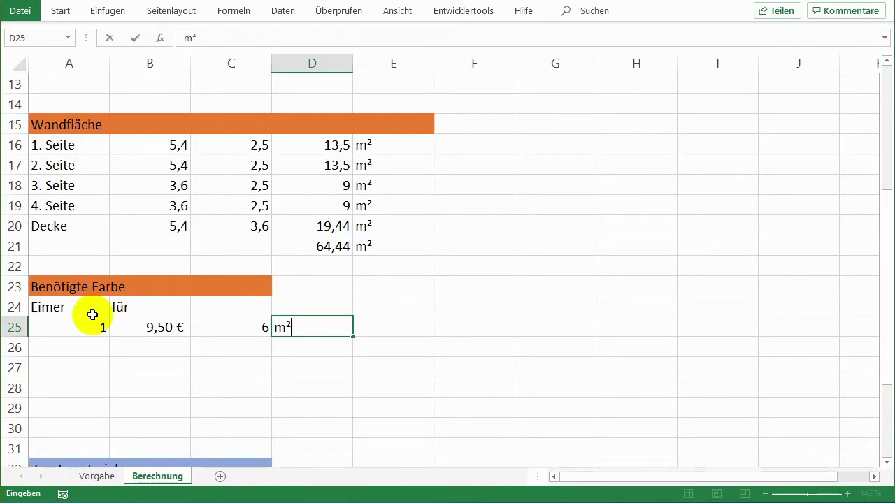
{"action": "key", "text": "Up"}
{"action": "key", "text": "Left"}
{"action": "key", "text": "Down"}
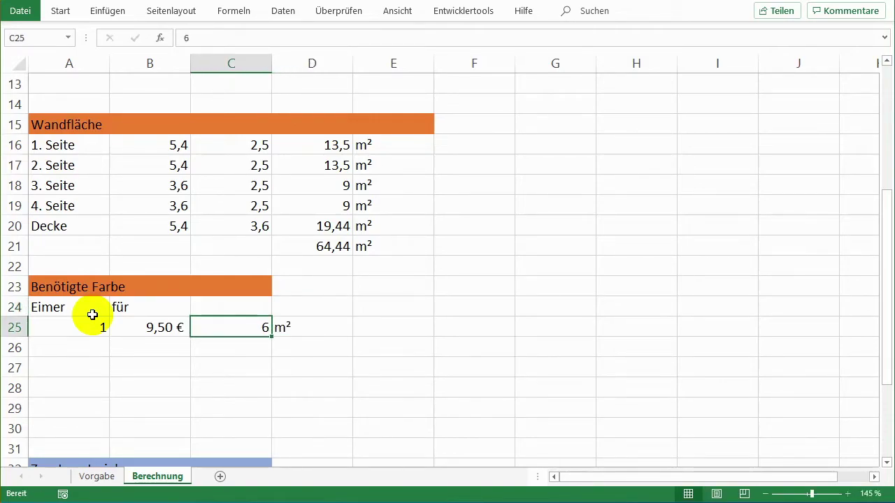
{"action": "key", "text": "Up"}
{"action": "type", "text": "Reo"}
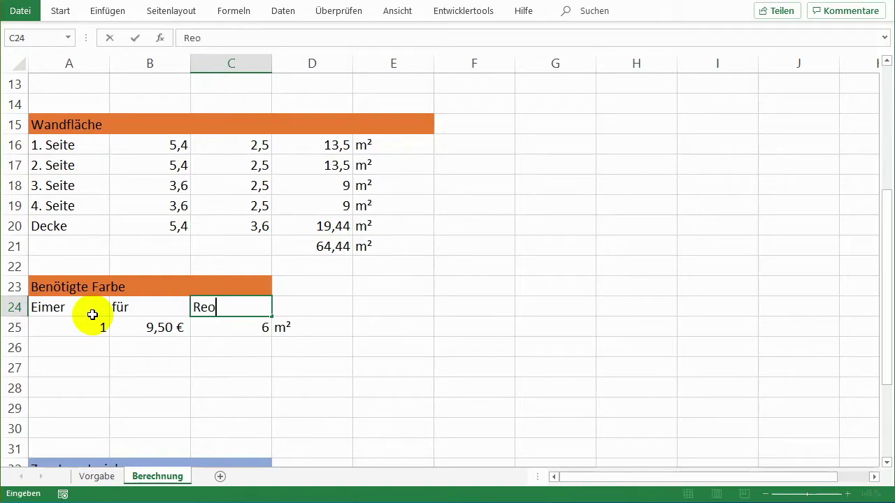
{"action": "type", "text": "c"}
{"action": "key", "text": "BackSpace"}
{"action": "key", "text": "BackSpace"}
{"action": "type", "text": "ichweite"}
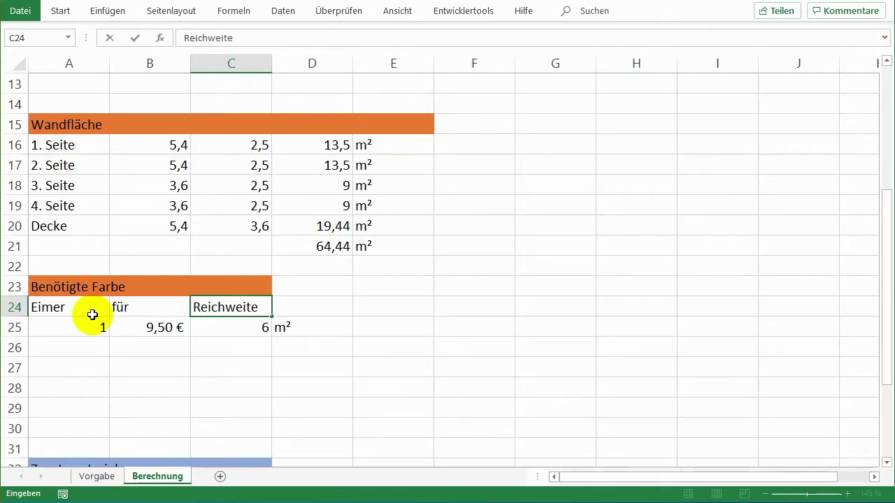
{"action": "left_click", "coordinate": [183, 353]}
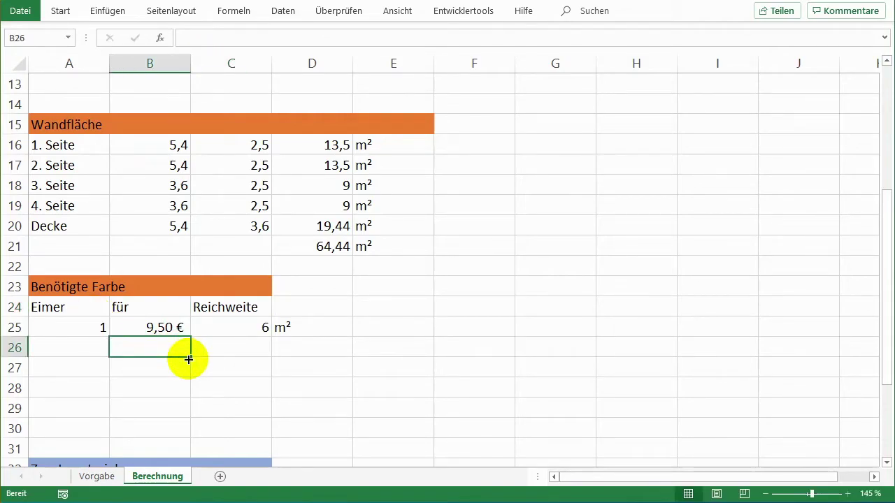
{"action": "left_click", "coordinate": [339, 351]}
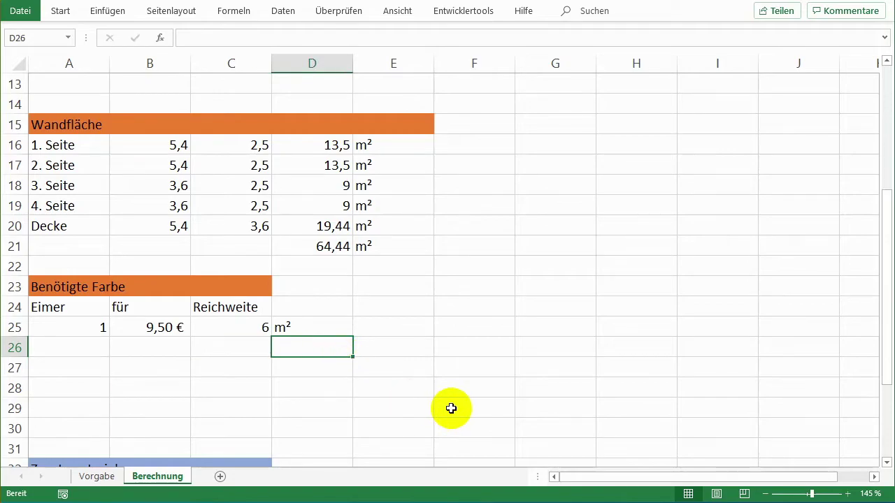
Step: Link D26 to the wall total with =D21, showing 64,44, and label it m²
{"action": "type", "text": "="}
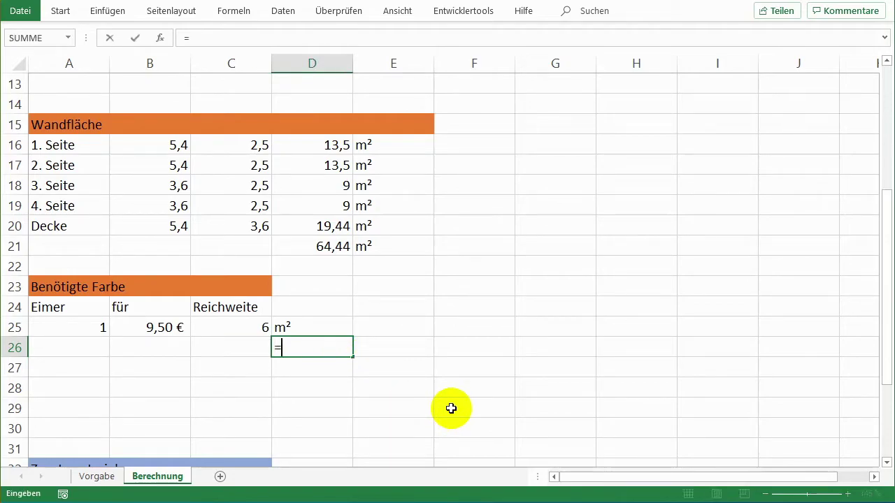
{"action": "left_click", "coordinate": [329, 250]}
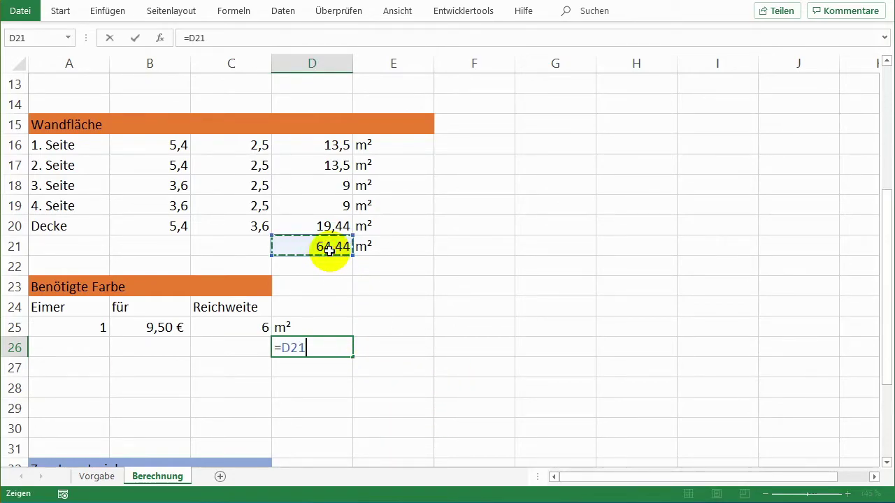
{"action": "key", "text": "Return"}
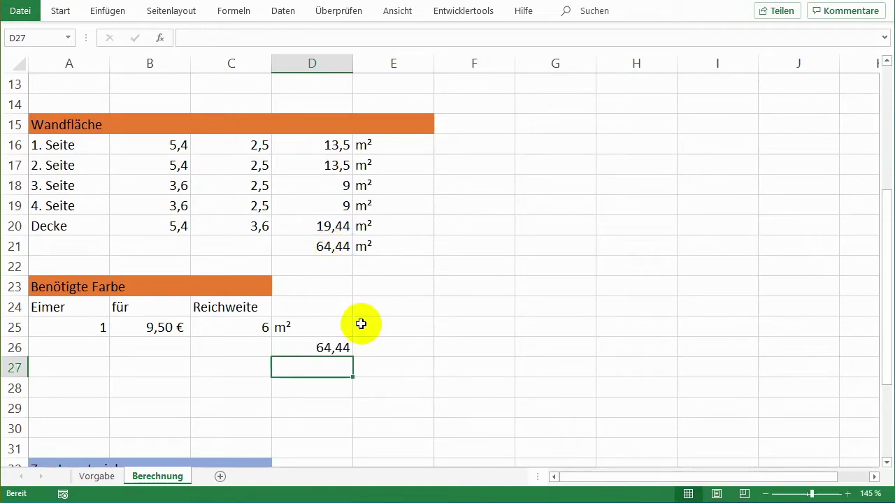
{"action": "left_click", "coordinate": [375, 344]}
{"action": "type", "text": "m²"}
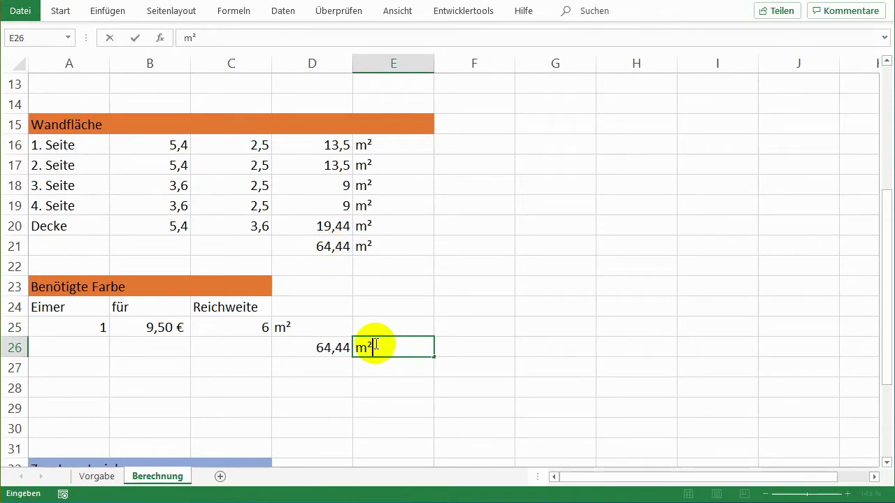
{"action": "key", "text": "Return"}
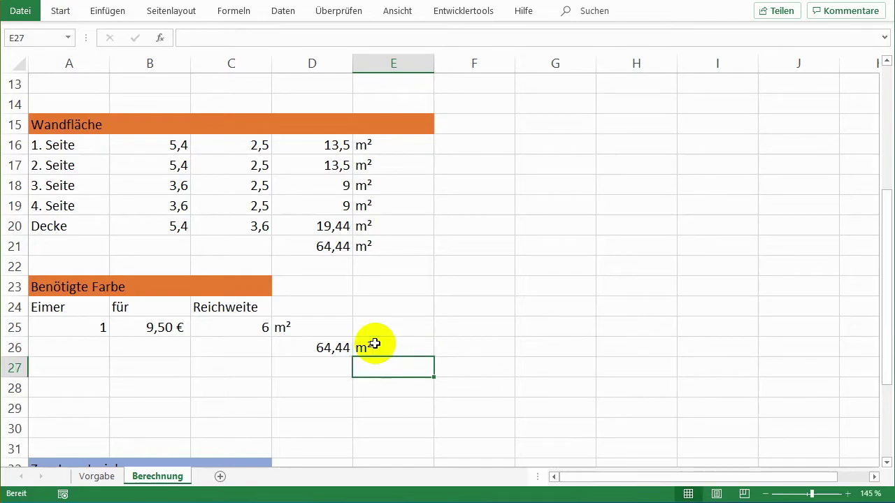
Step: Enter the 6 m² coverage in D27 with m² in E27
{"action": "key", "text": "Left"}
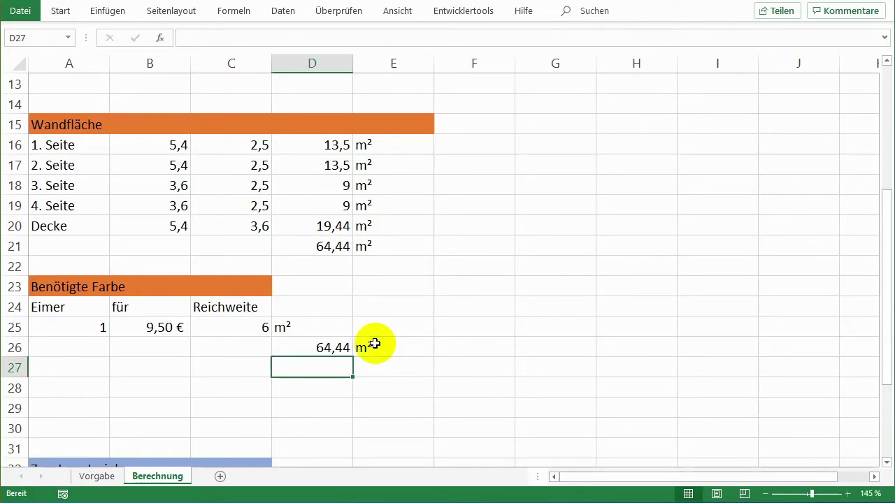
{"action": "type", "text": "6"}
{"action": "key", "text": "Tab"}
{"action": "type", "text": "m²"}
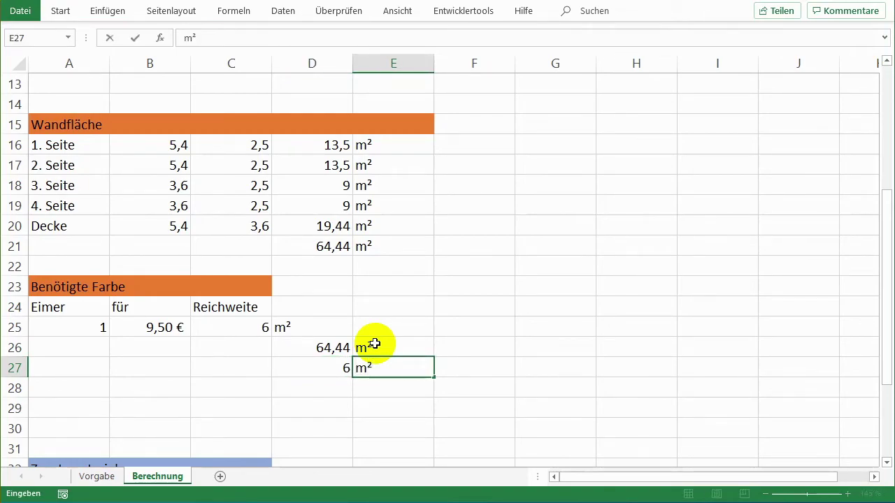
{"action": "key", "text": "Return"}
{"action": "key", "text": "Left"}
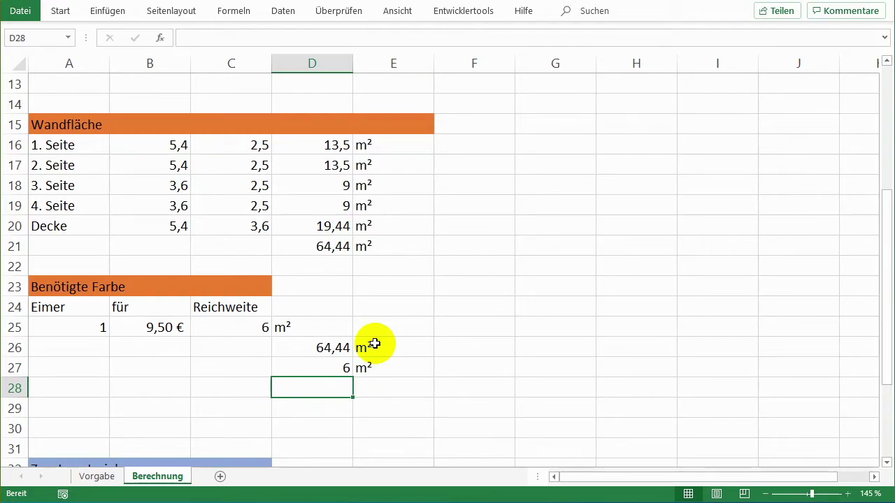
Step: Enter =D26/D27 in D28, giving 10,74, and label it Eimer in E28
{"action": "type", "text": "="}
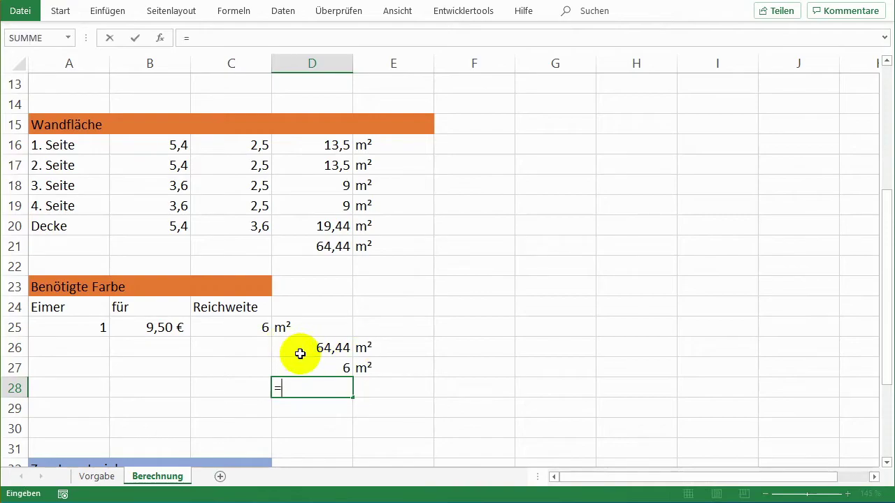
{"action": "left_click", "coordinate": [302, 352]}
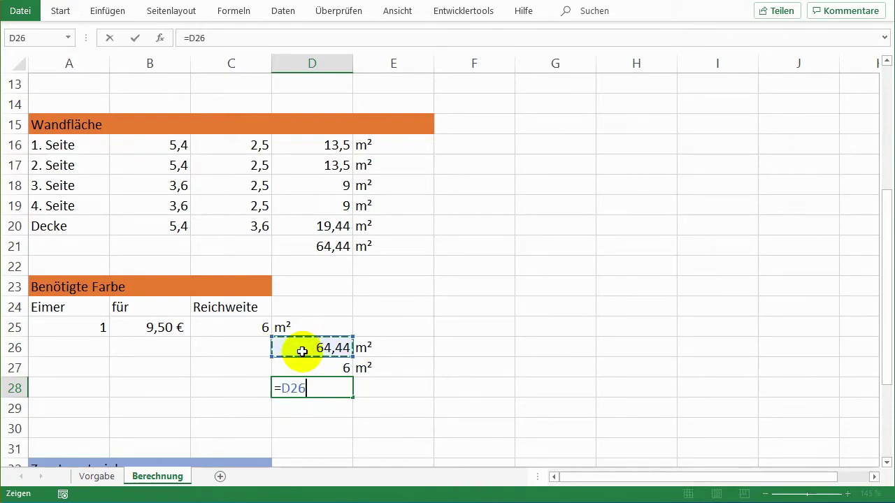
{"action": "type", "text": "/"}
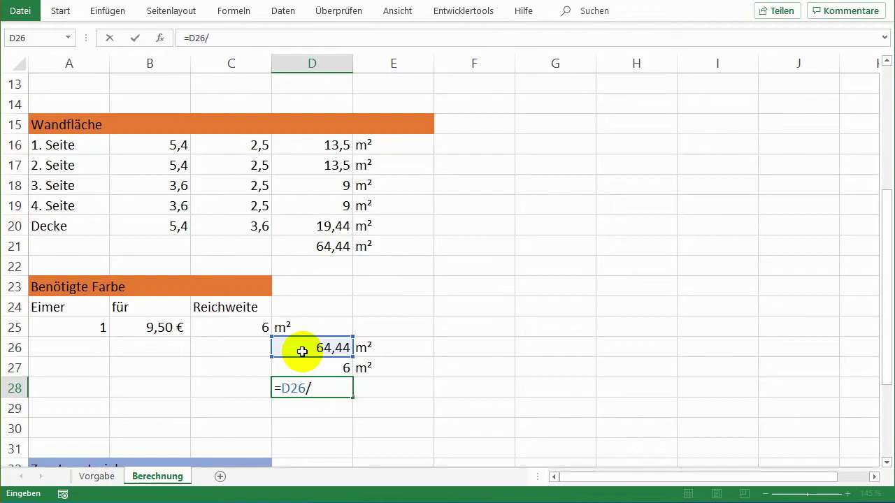
{"action": "left_click", "coordinate": [312, 368]}
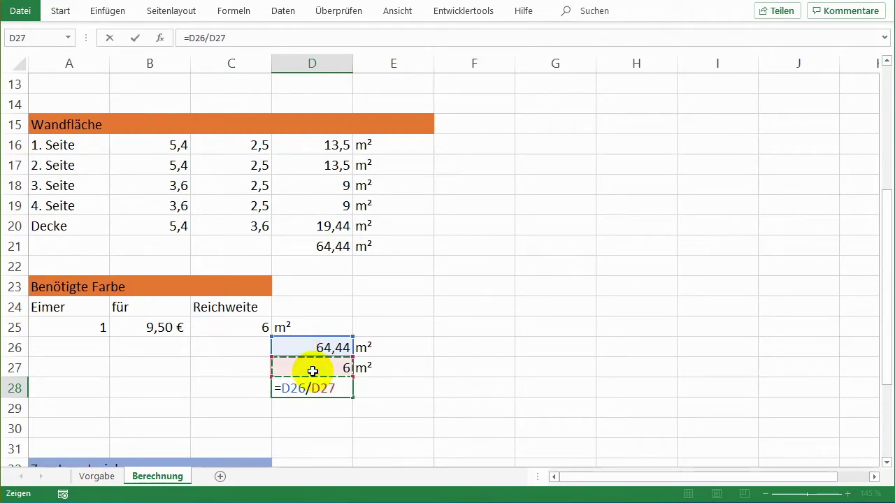
{"action": "key", "text": "Return"}
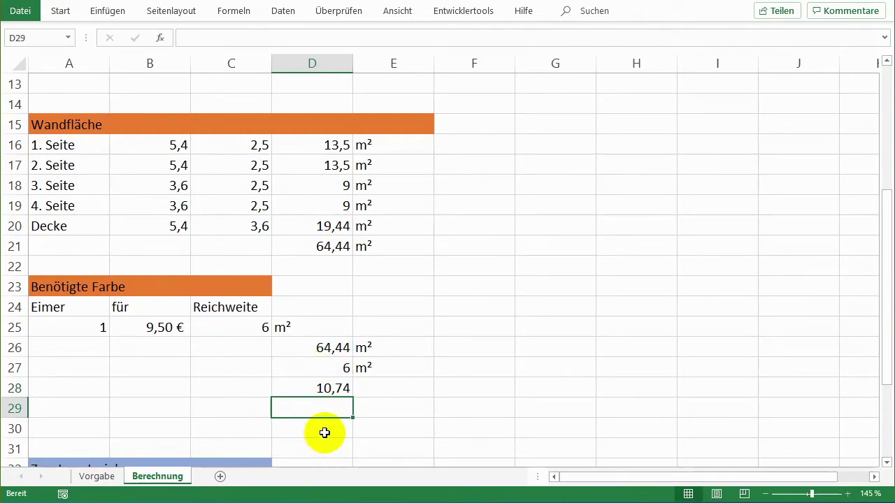
{"action": "left_click", "coordinate": [361, 389]}
{"action": "type", "text": "Eimer"}
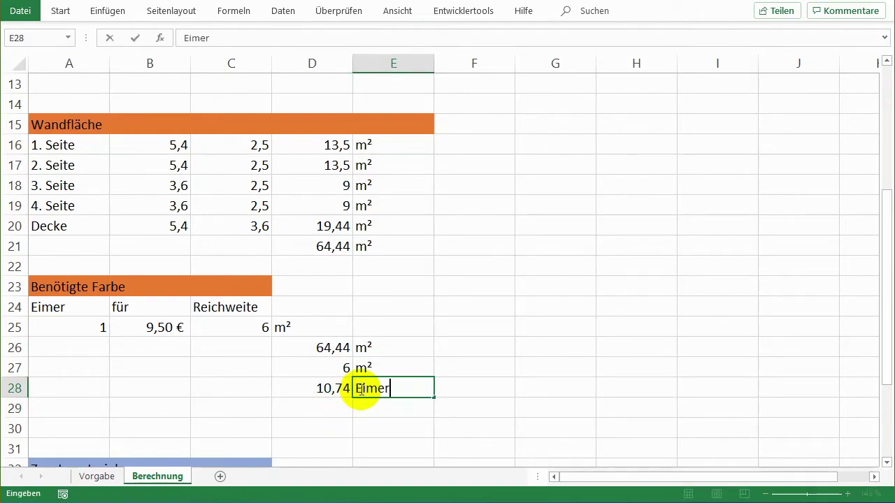
{"action": "key", "text": "Return"}
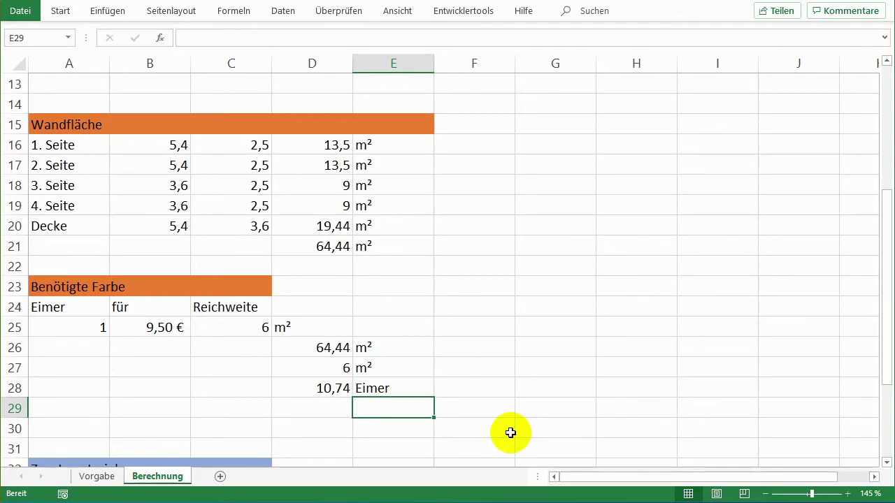
Step: Add headings Eimer and für with 11 buckets and a reference to the 9,50 € price
{"action": "left_click", "coordinate": [87, 413]}
{"action": "type", "text": "Ei"}
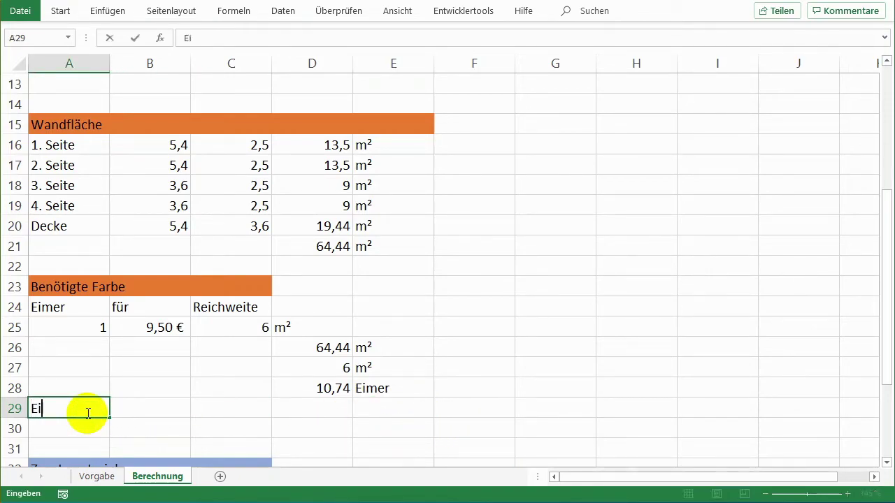
{"action": "type", "text": "mer"}
{"action": "key", "text": "Return"}
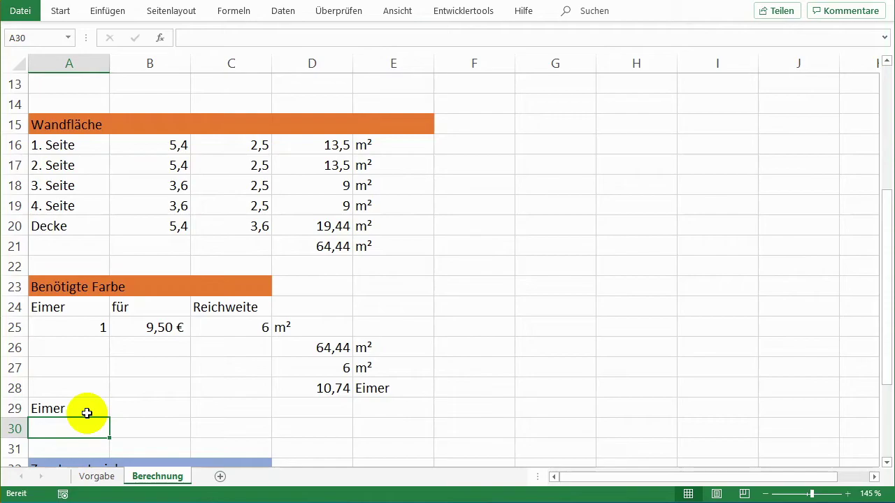
{"action": "type", "text": "11"}
{"action": "key", "text": "Tab"}
{"action": "key", "text": "Up"}
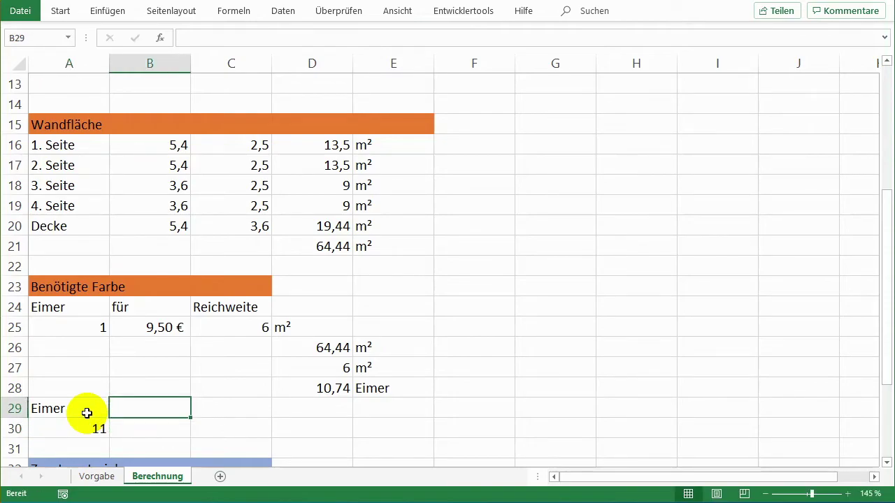
{"action": "type", "text": "für"}
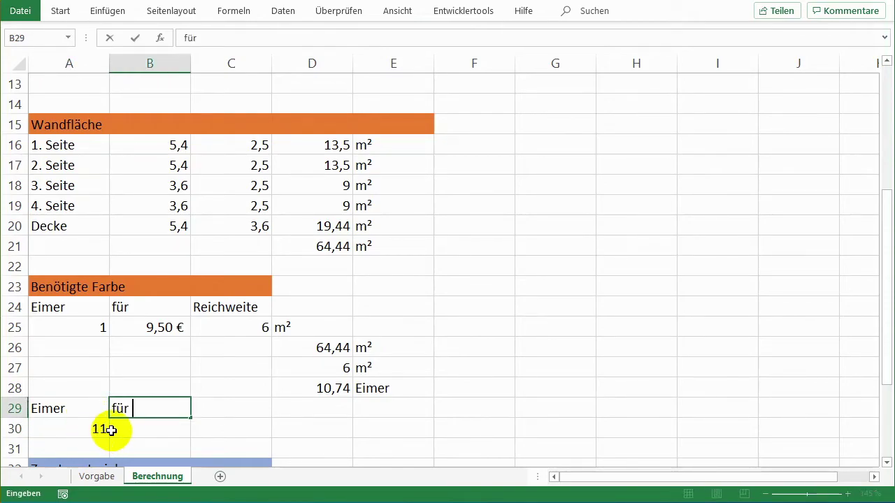
{"action": "left_click", "coordinate": [125, 429]}
{"action": "type", "text": "="}
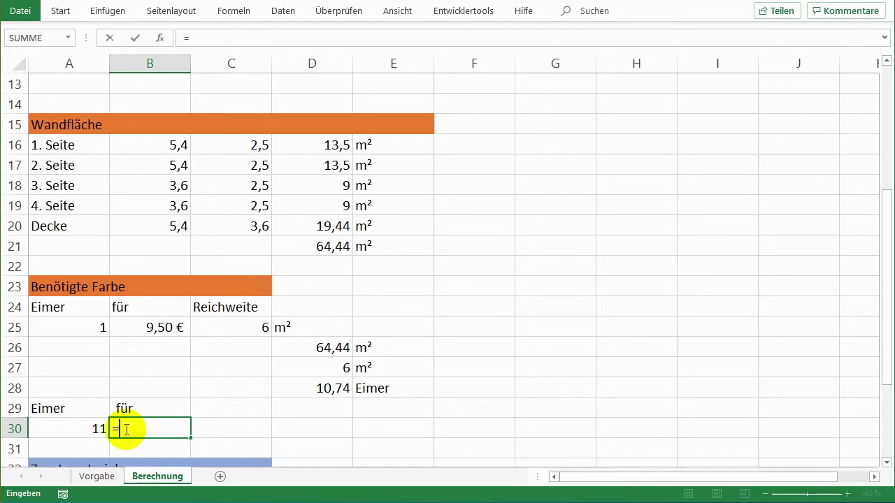
{"action": "left_click", "coordinate": [146, 327]}
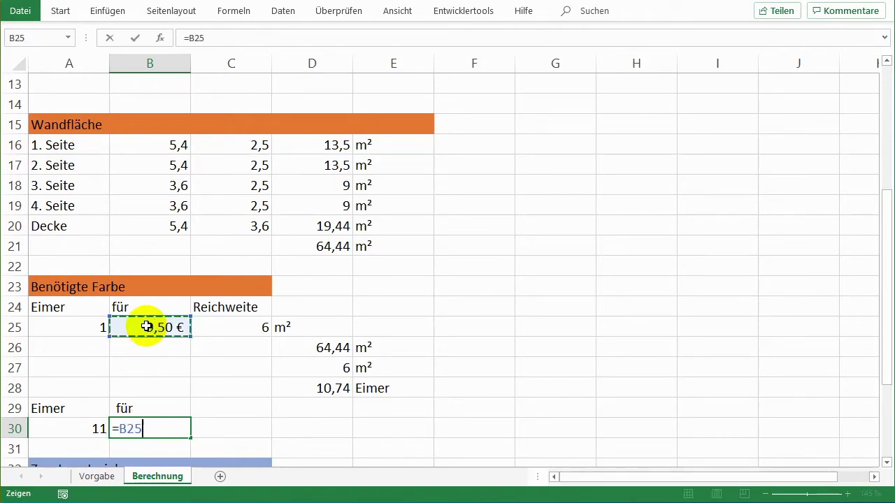
{"action": "key", "text": "Return"}
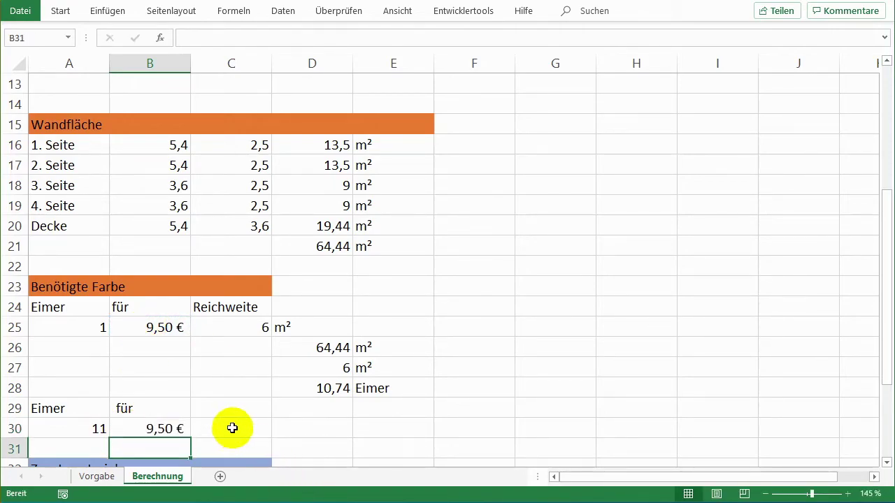
Step: Enter =A30*B30 in C30 to get the 104,50 € paint cost
{"action": "left_click", "coordinate": [232, 426]}
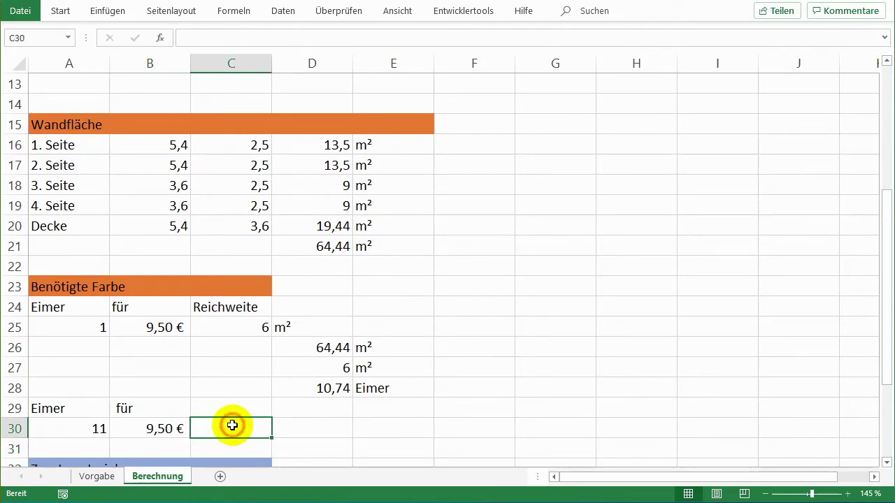
{"action": "type", "text": "="}
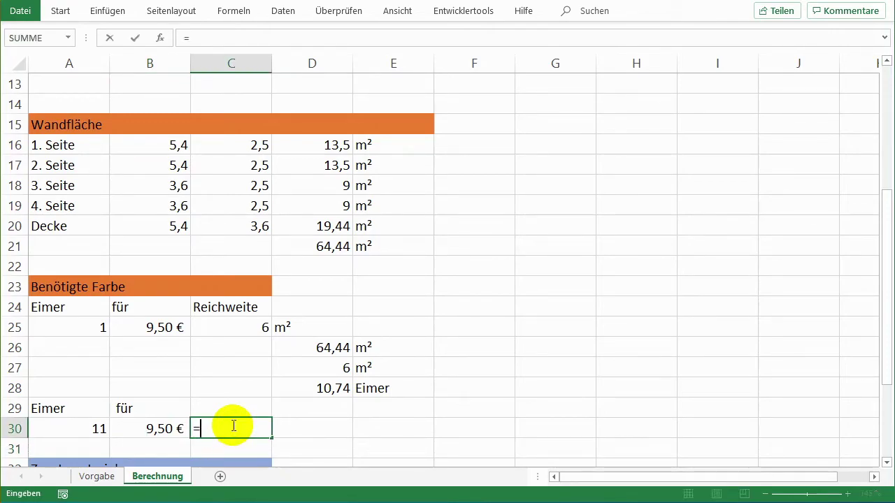
{"action": "left_click", "coordinate": [70, 428]}
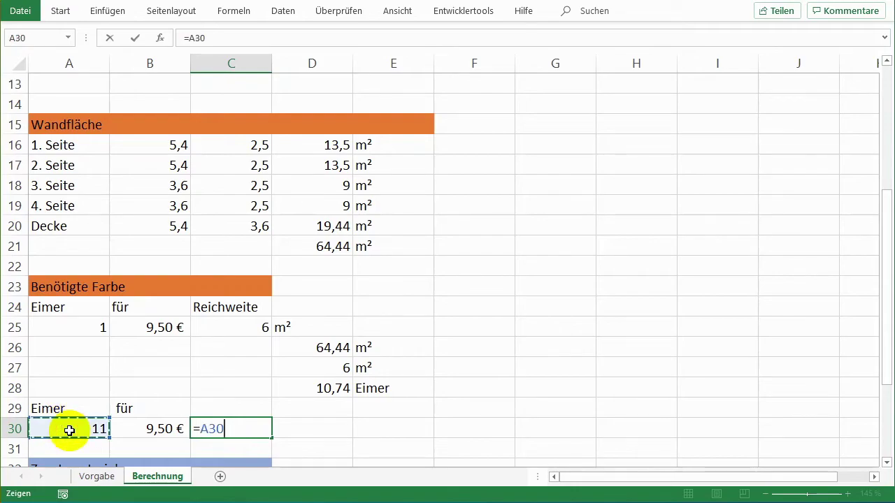
{"action": "type", "text": "*"}
{"action": "left_click", "coordinate": [143, 430]}
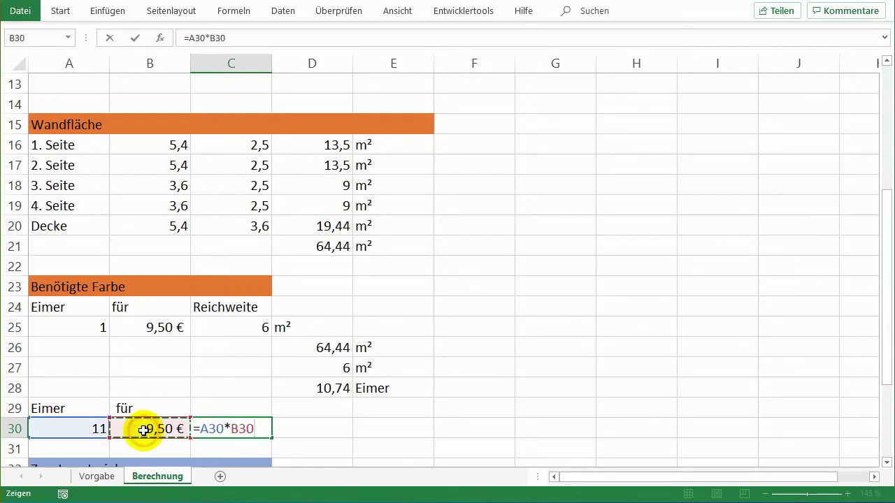
{"action": "key", "text": "Return"}
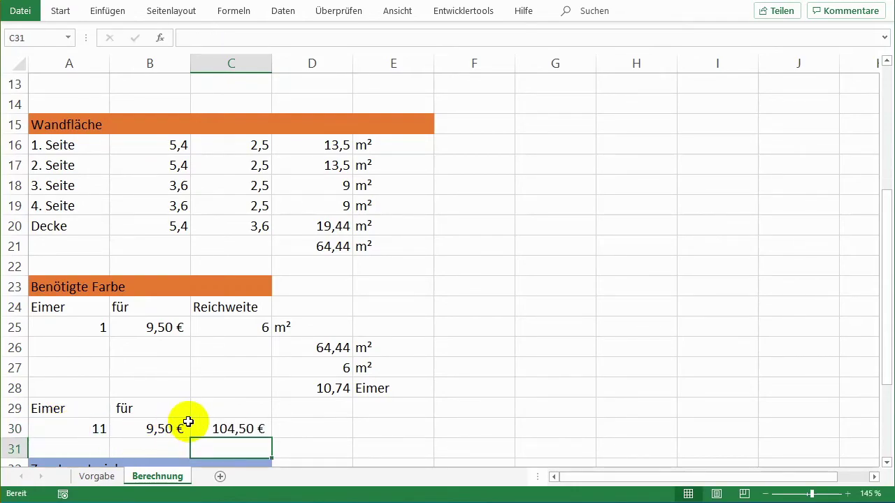
{"action": "left_click", "coordinate": [223, 429]}
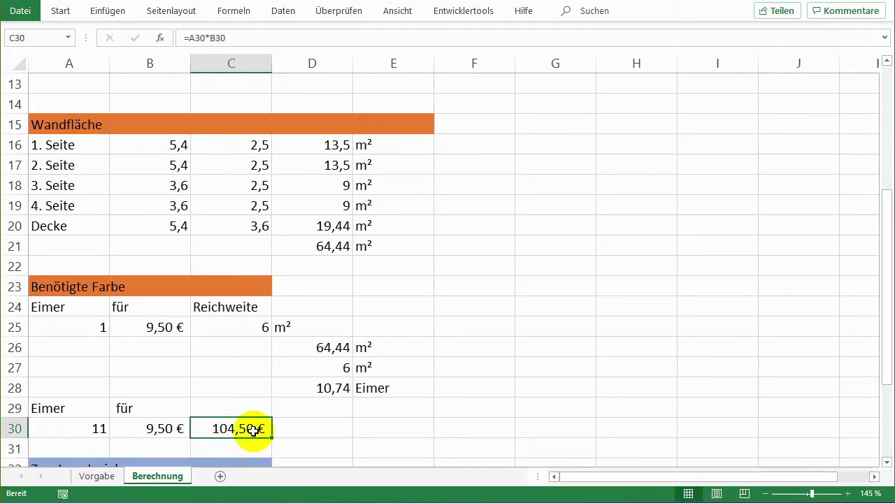
Step: Give the 104,50 € paint cost cell C30 an orange fill
{"action": "left_click", "coordinate": [61, 11]}
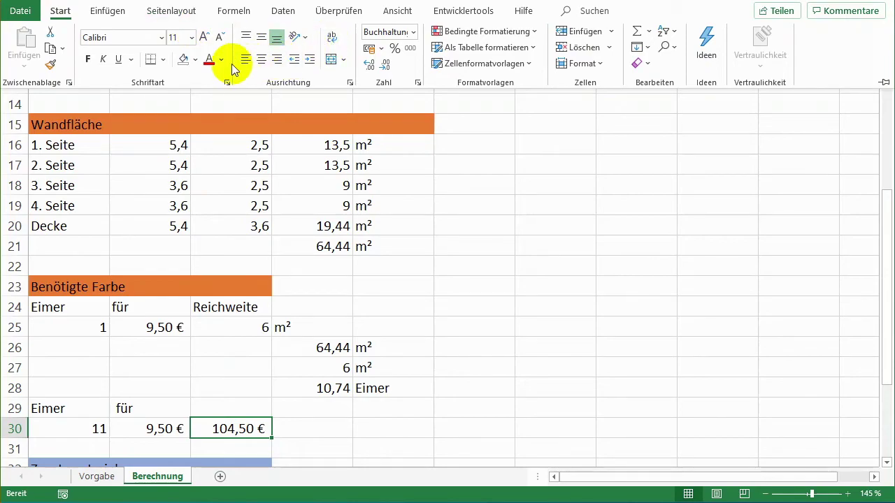
{"action": "left_click", "coordinate": [197, 60]}
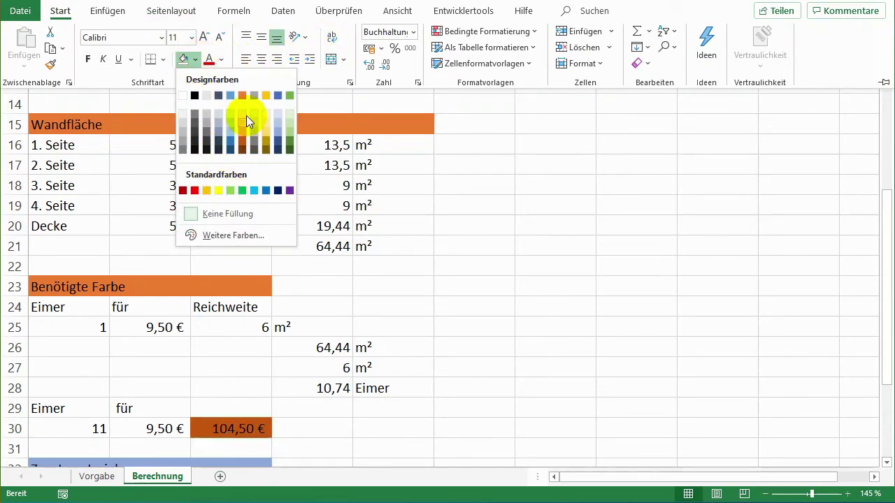
{"action": "left_click", "coordinate": [243, 96]}
{"action": "left_click", "coordinate": [456, 357]}
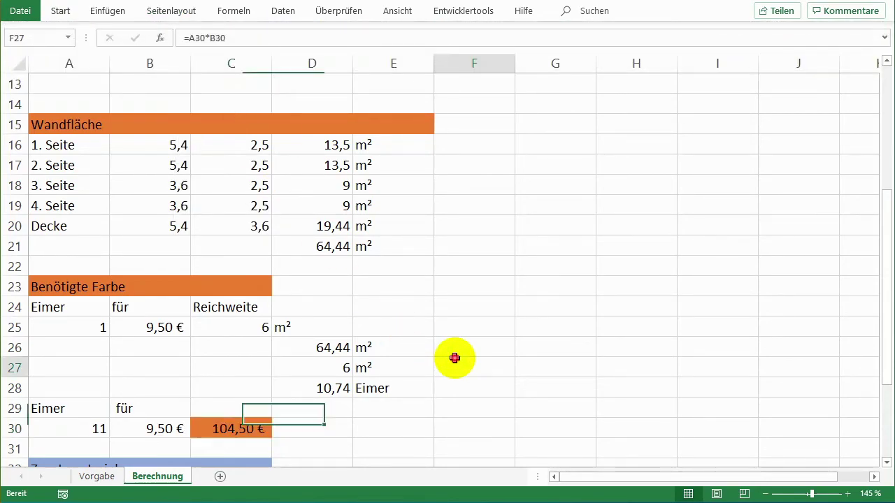
{"action": "left_click", "coordinate": [252, 428]}
{"action": "key", "text": "ctrl+c"}
{"action": "scroll", "coordinate": [326, 423], "scroll_direction": "down", "scroll_amount": 1}
{"action": "scroll", "coordinate": [326, 423], "scroll_direction": "down", "scroll_amount": 1}
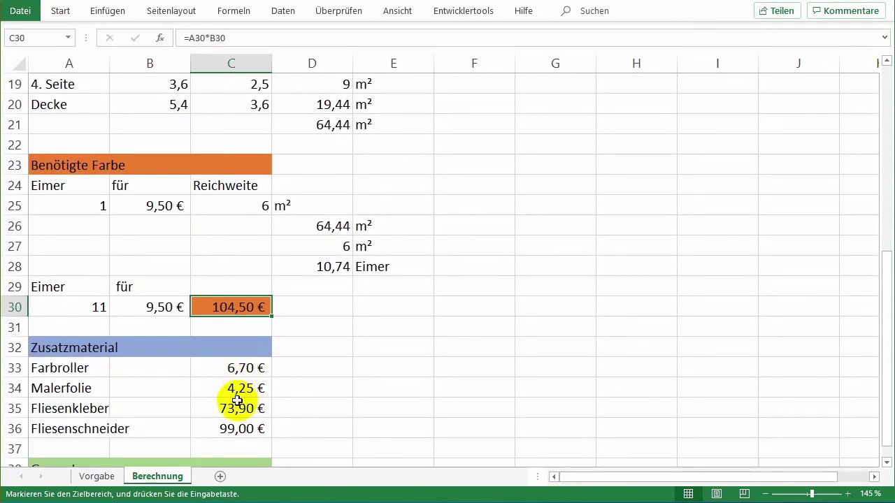
{"action": "scroll", "coordinate": [233, 420], "scroll_direction": "down", "scroll_amount": 1}
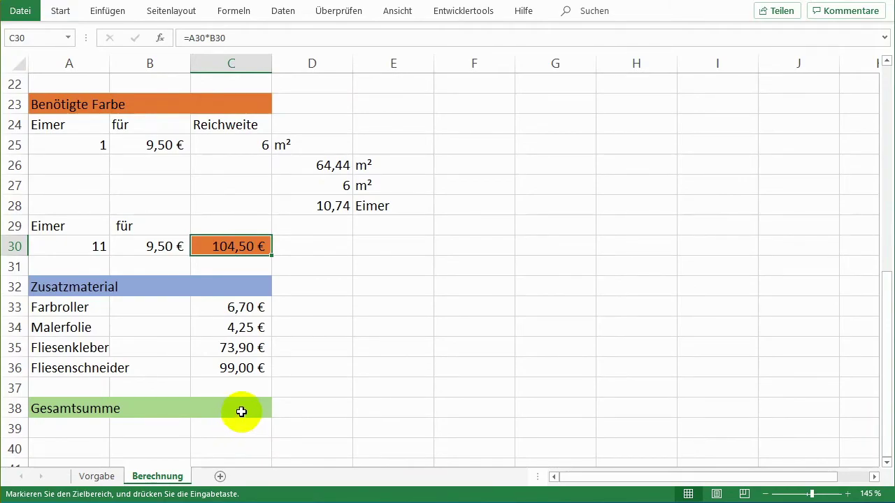
Step: Start =summe( in C38 with the Zusatzmaterial prices C33:C36 and the paint cost C30
{"action": "left_click", "coordinate": [241, 410]}
{"action": "type", "text": "="}
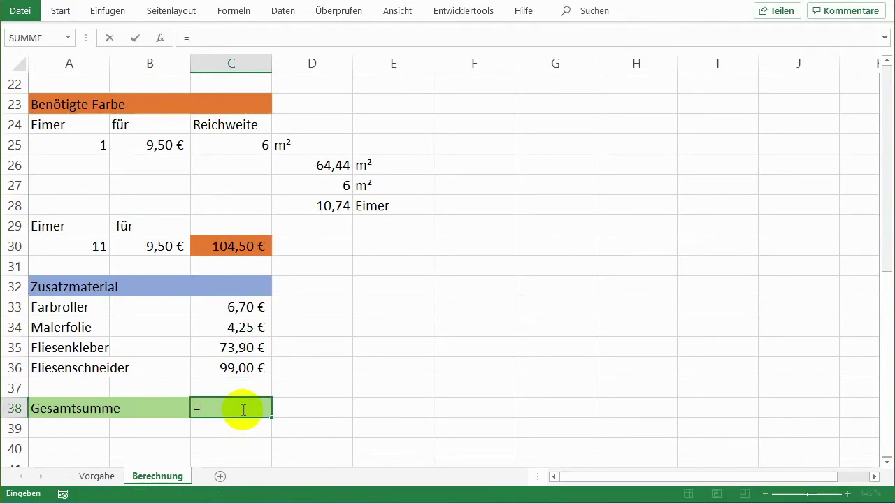
{"action": "type", "text": "summe"}
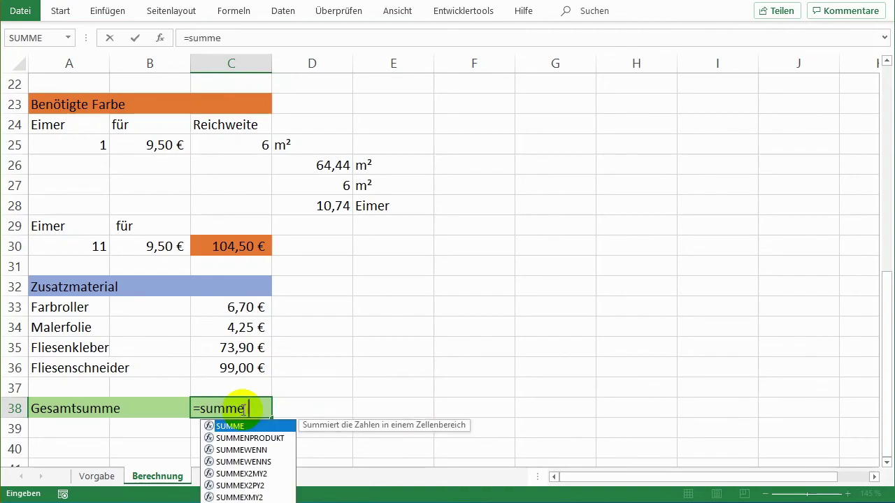
{"action": "type", "text": "("}
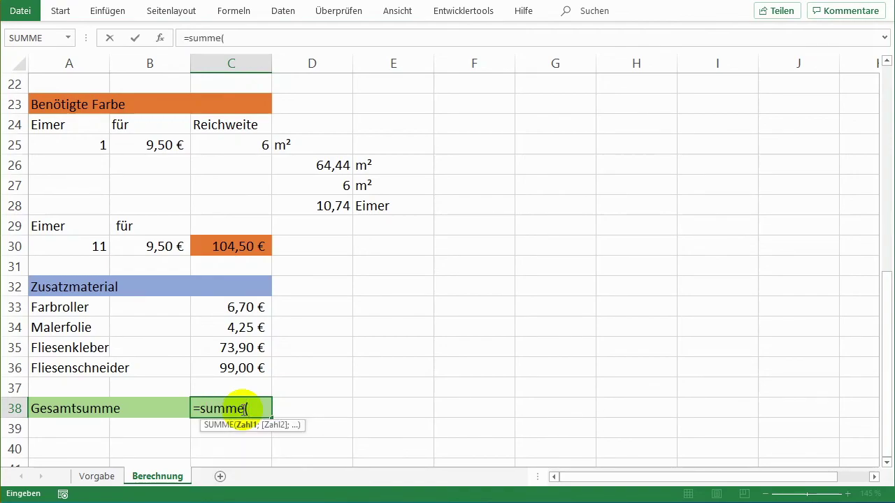
{"action": "left_click_drag", "start_coordinate": [245, 308], "coordinate": [254, 359]}
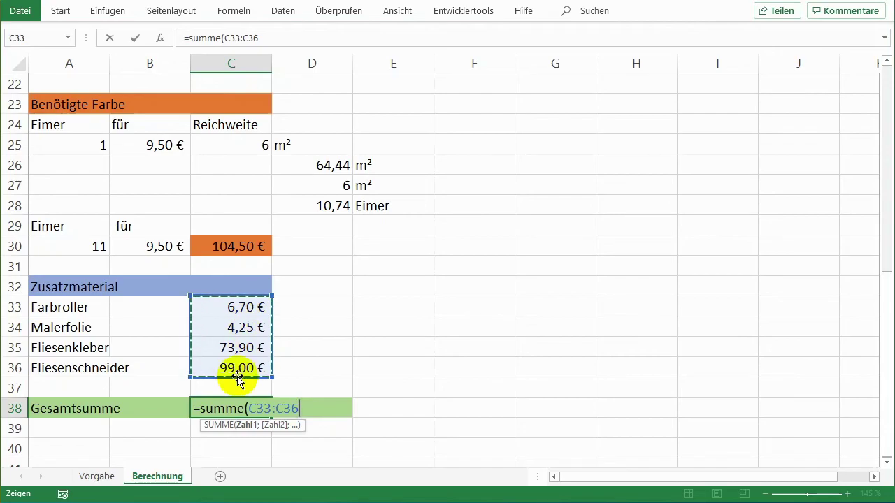
{"action": "scroll", "coordinate": [238, 243], "scroll_direction": "up", "scroll_amount": 3}
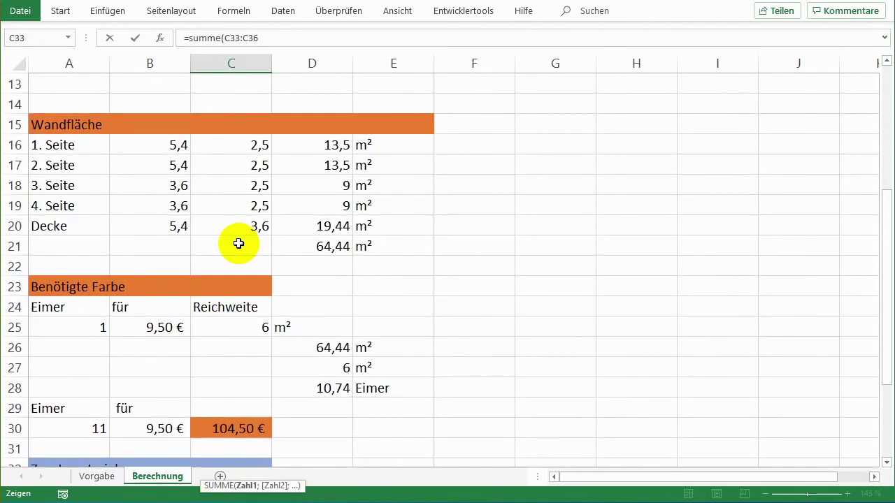
{"action": "scroll", "coordinate": [238, 243], "scroll_direction": "up", "scroll_amount": 2}
{"action": "scroll", "coordinate": [238, 243], "scroll_direction": "down", "scroll_amount": 5}
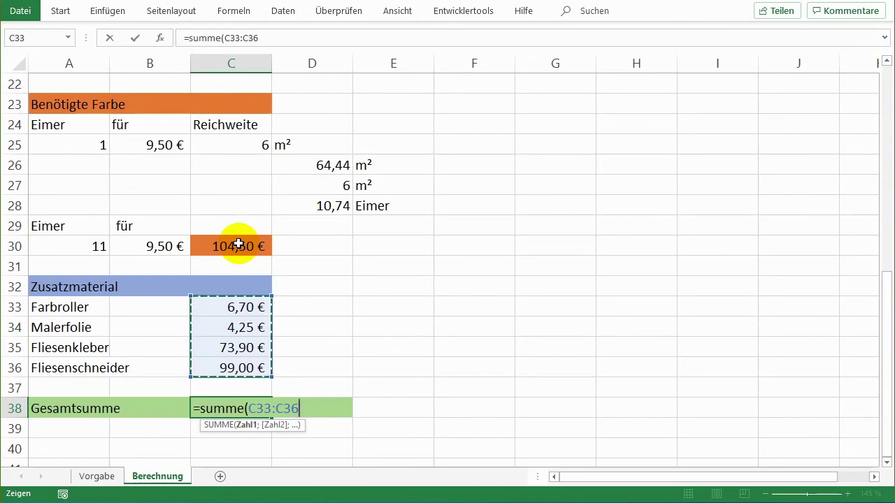
{"action": "type", "text": ";"}
{"action": "left_click", "coordinate": [238, 244]}
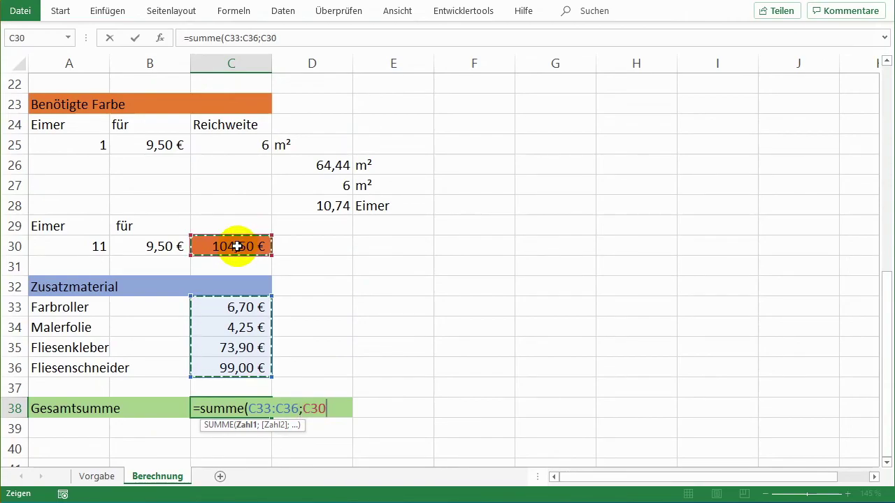
Step: Add the flooring cost C12 and close the formula, giving a Gesamtsumme of 692,25 €
{"action": "scroll", "coordinate": [239, 246], "scroll_direction": "up", "scroll_amount": 1}
{"action": "scroll", "coordinate": [239, 246], "scroll_direction": "up", "scroll_amount": 2}
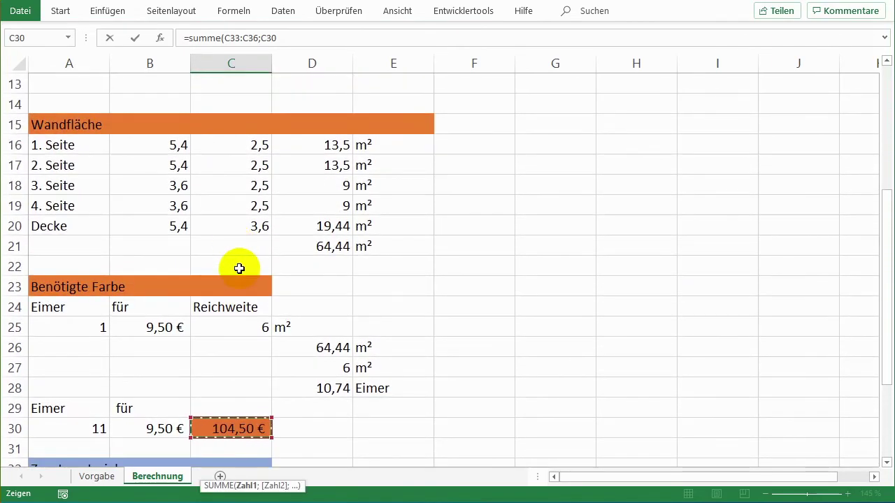
{"action": "scroll", "coordinate": [238, 268], "scroll_direction": "up", "scroll_amount": 2}
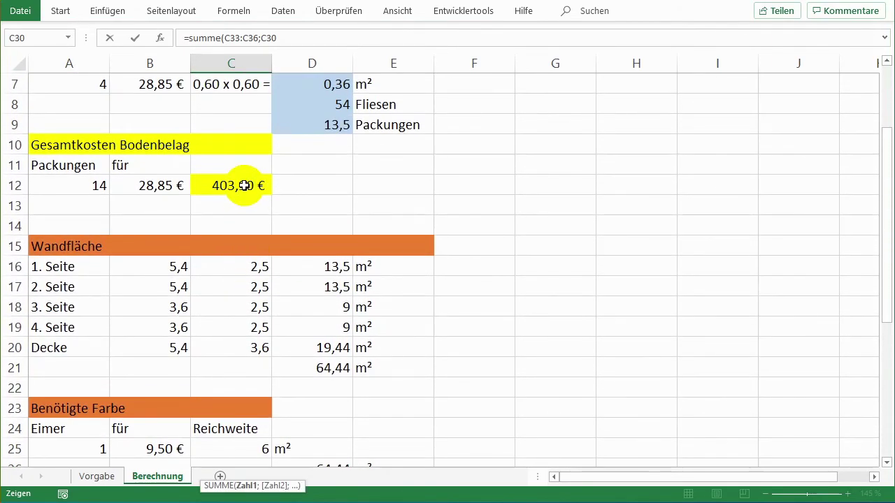
{"action": "type", "text": ";"}
{"action": "left_click", "coordinate": [244, 185]}
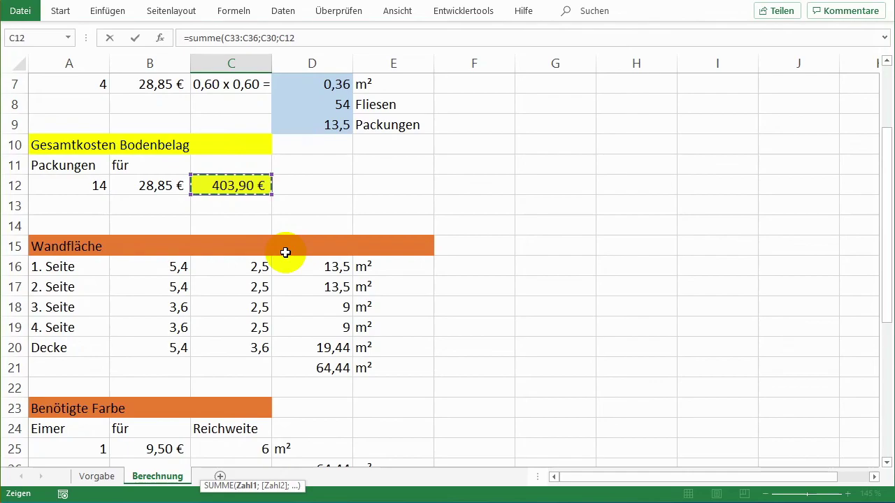
{"action": "scroll", "coordinate": [286, 253], "scroll_direction": "down", "scroll_amount": 3}
{"action": "scroll", "coordinate": [285, 253], "scroll_direction": "down", "scroll_amount": 2}
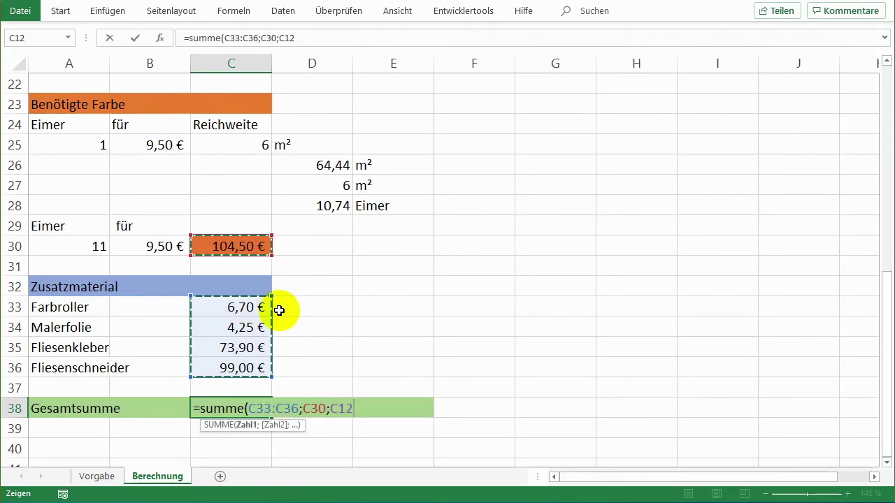
{"action": "scroll", "coordinate": [287, 302], "scroll_direction": "up", "scroll_amount": 4}
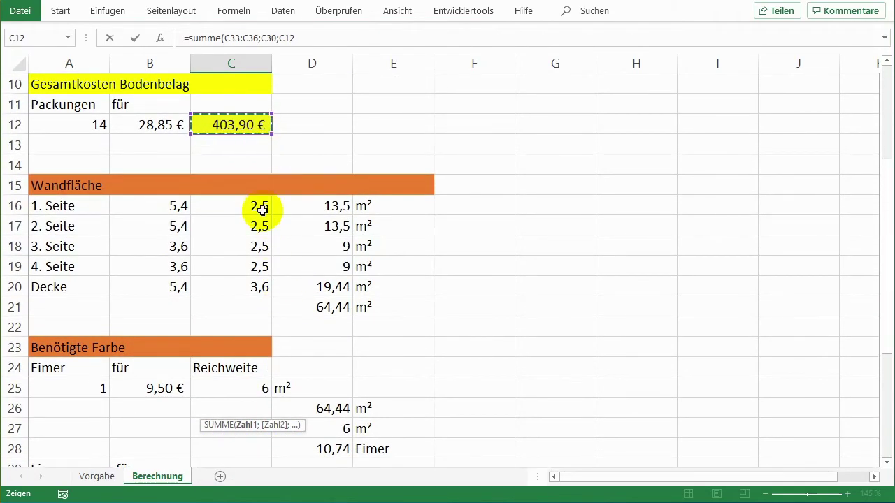
{"action": "left_click", "coordinate": [295, 38]}
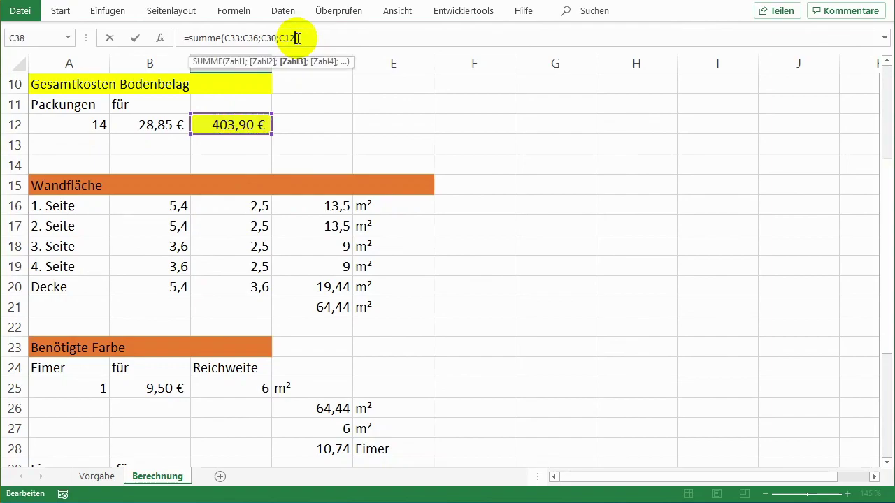
{"action": "type", "text": ")"}
{"action": "key", "text": "Return"}
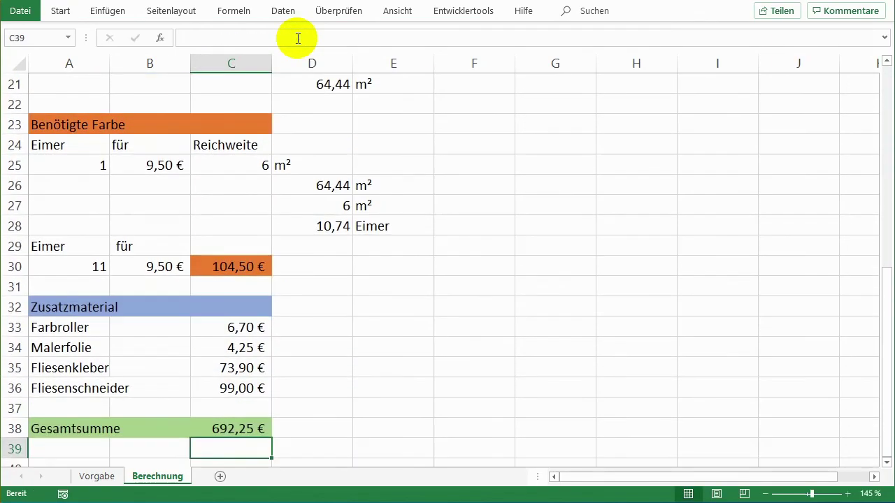
{"action": "scroll", "coordinate": [310, 230], "scroll_direction": "down", "scroll_amount": 1}
{"action": "left_click", "coordinate": [250, 369]}
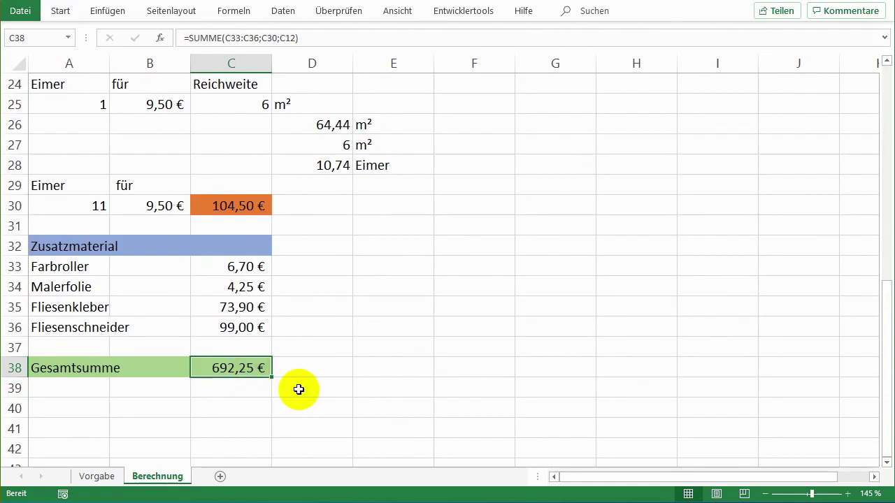
Step: Zoom out to 70 % so rows 1 to 41 of the Berechnung sheet fit on screen
{"action": "scroll", "coordinate": [299, 389], "scroll_direction": "down", "scroll_amount": 5, "text": "ctrl"}
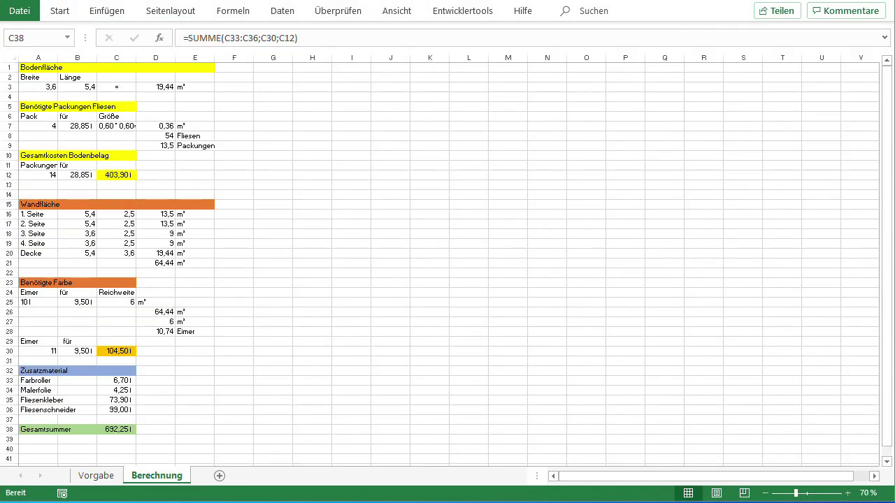